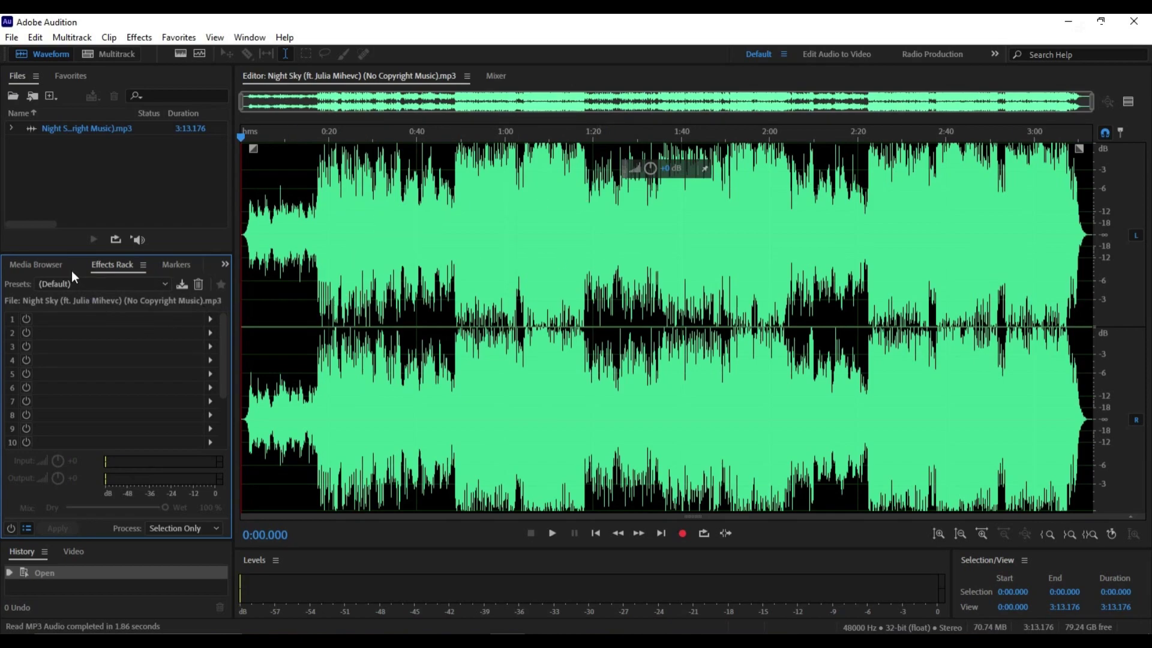
Add the Center Channel Extractor effect to slot 1 of the effects rack with the Acapella preset.
click(55, 264)
click(103, 265)
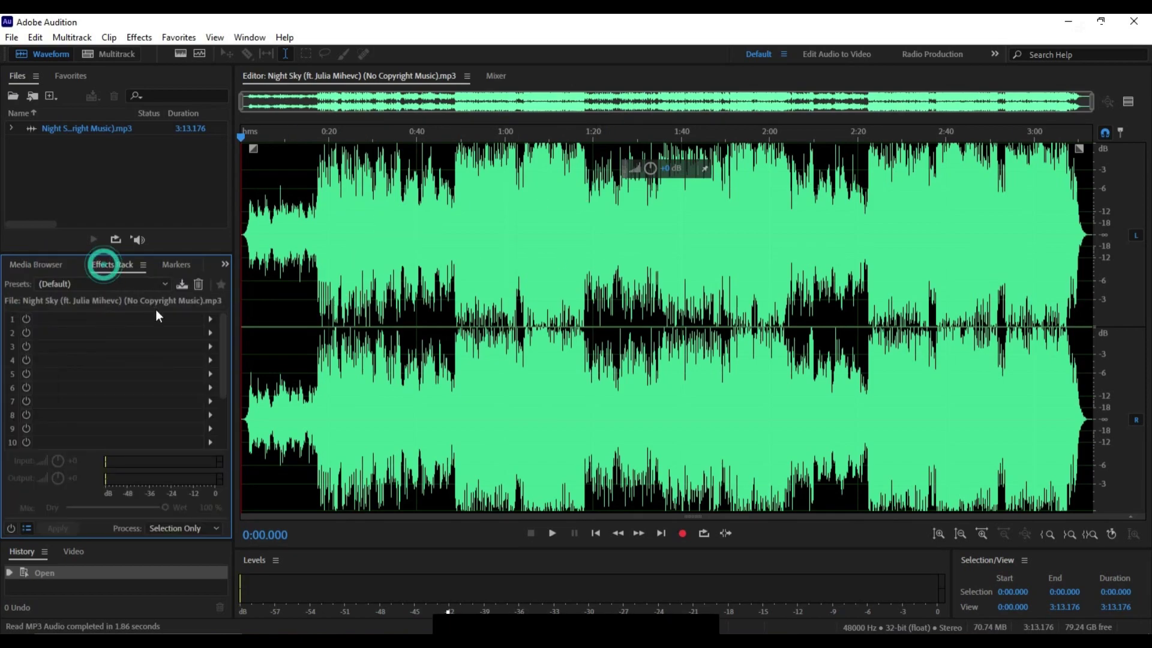
click(211, 319)
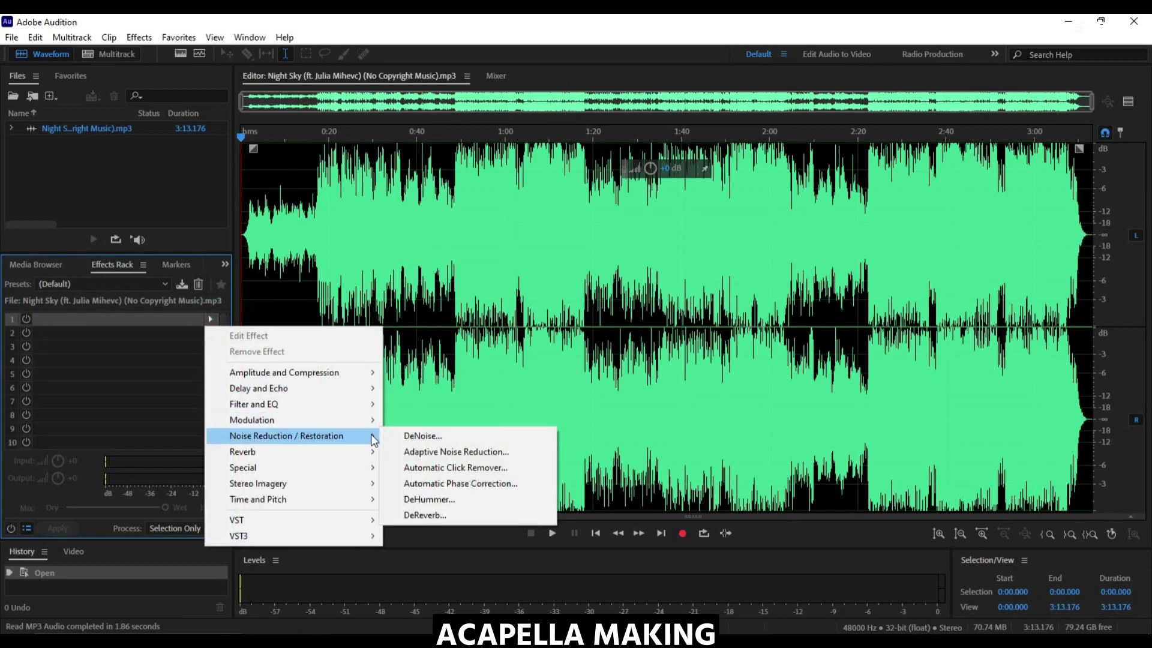
mouse_move(368, 483)
click(473, 480)
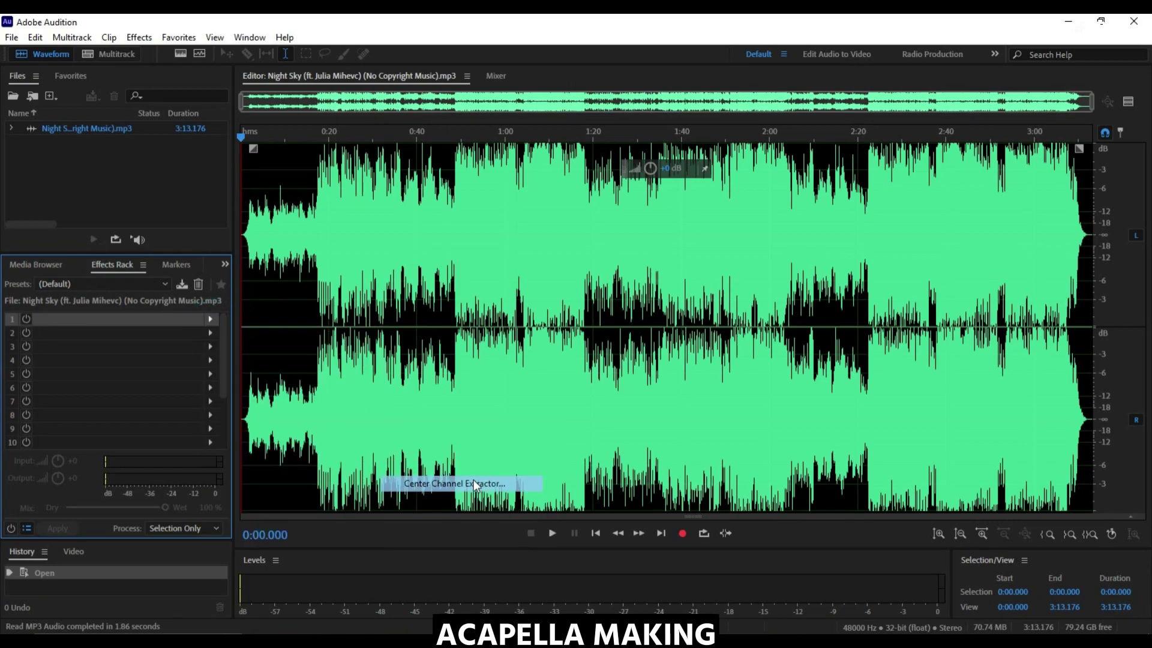
drag(456, 181, 629, 170)
click(602, 194)
click(578, 225)
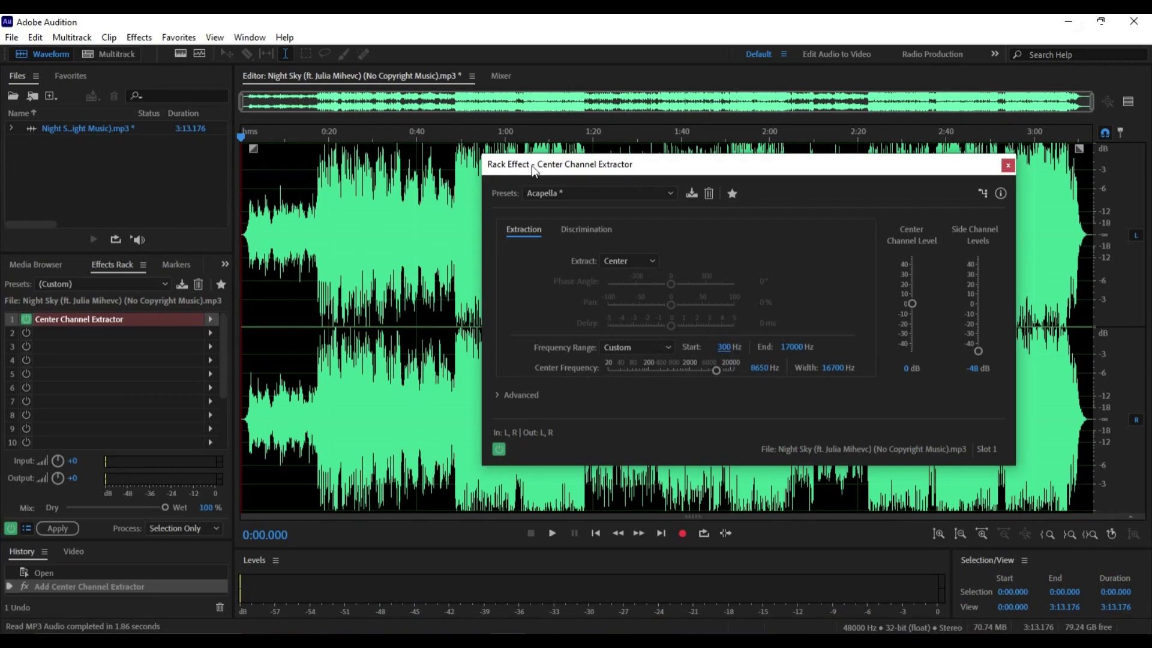
Play the track with the extractor active, listening from about 0:20, and stop playback.
drag(533, 171, 678, 168)
click(551, 533)
drag(261, 136, 329, 144)
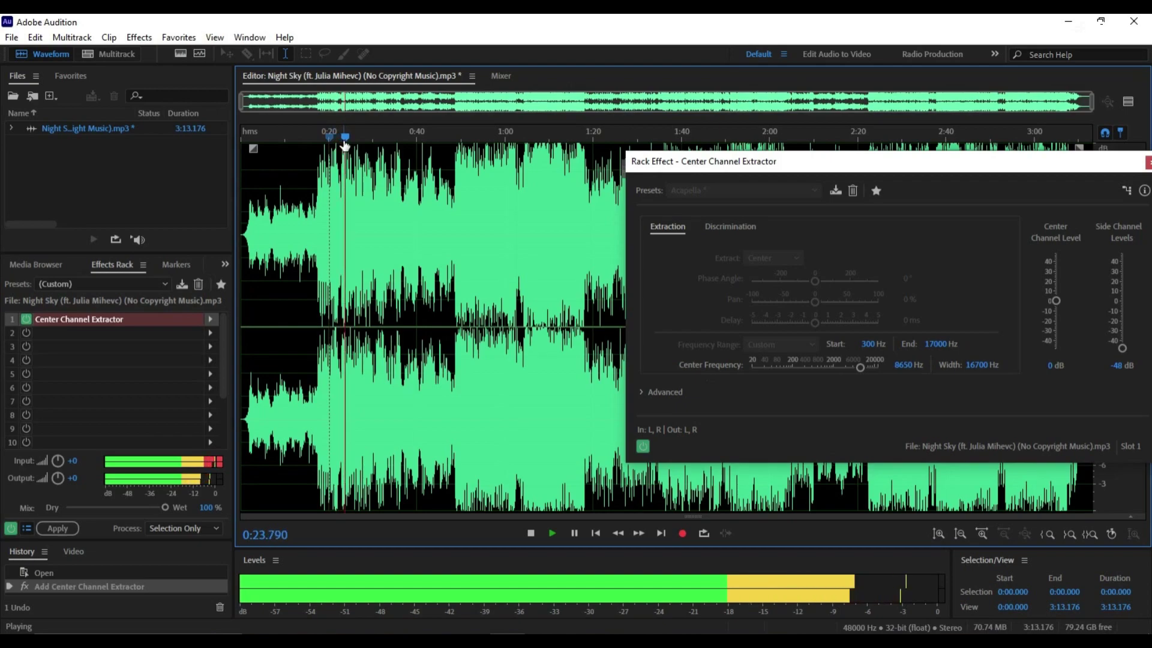
drag(791, 161, 691, 153)
key(space)
Set the extractor's Crossover Bleed to 79.5% and Phase Discrimination to 5° while listening to the track.
click(628, 220)
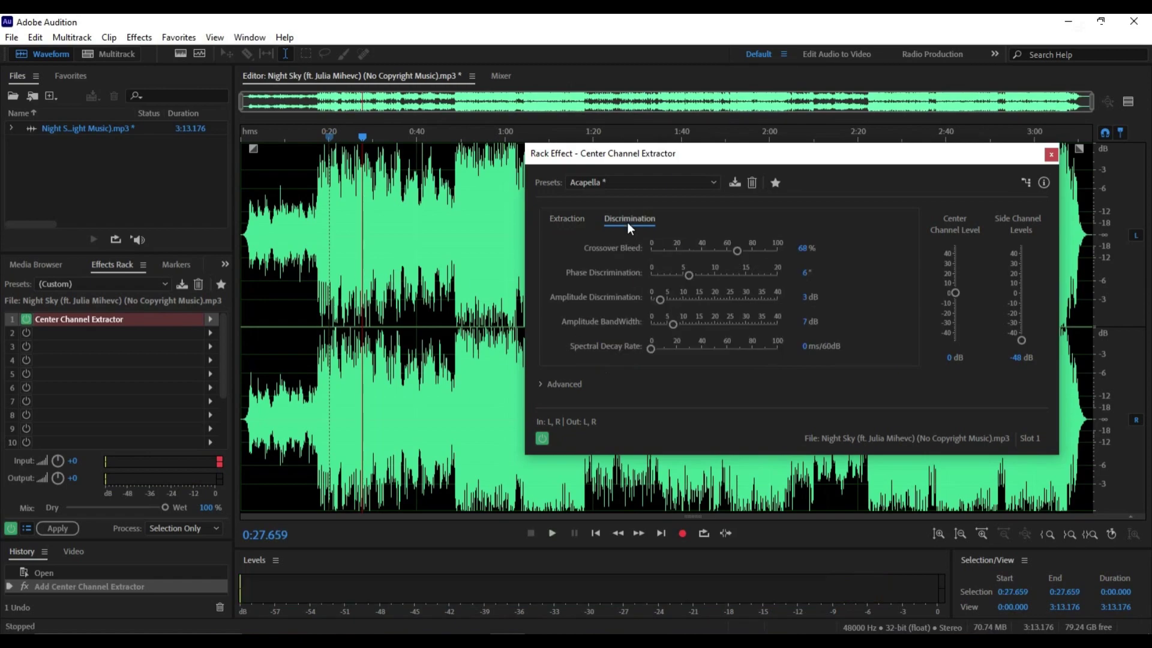
drag(738, 250, 753, 252)
key(space)
drag(688, 274, 780, 281)
mouse_move(674, 286)
mouse_down()
mouse_move(661, 286)
mouse_move(682, 289)
mouse_up()
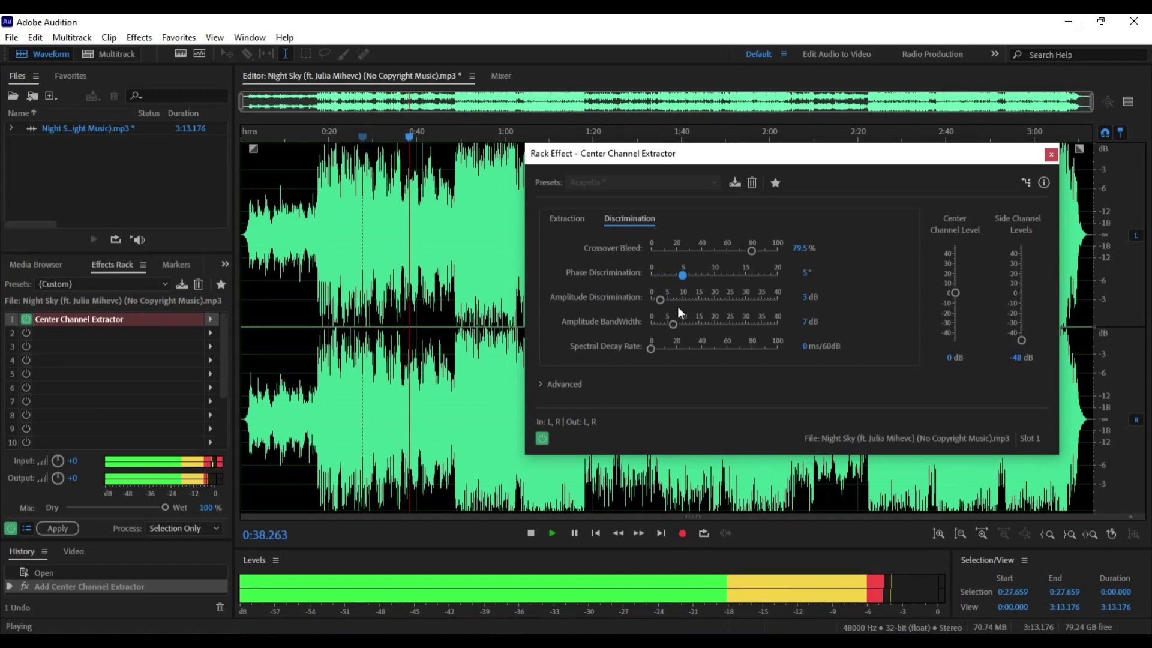
Close the Center Channel Extractor settings, stop playback and apply the effects rack to the file.
click(1051, 155)
key(space)
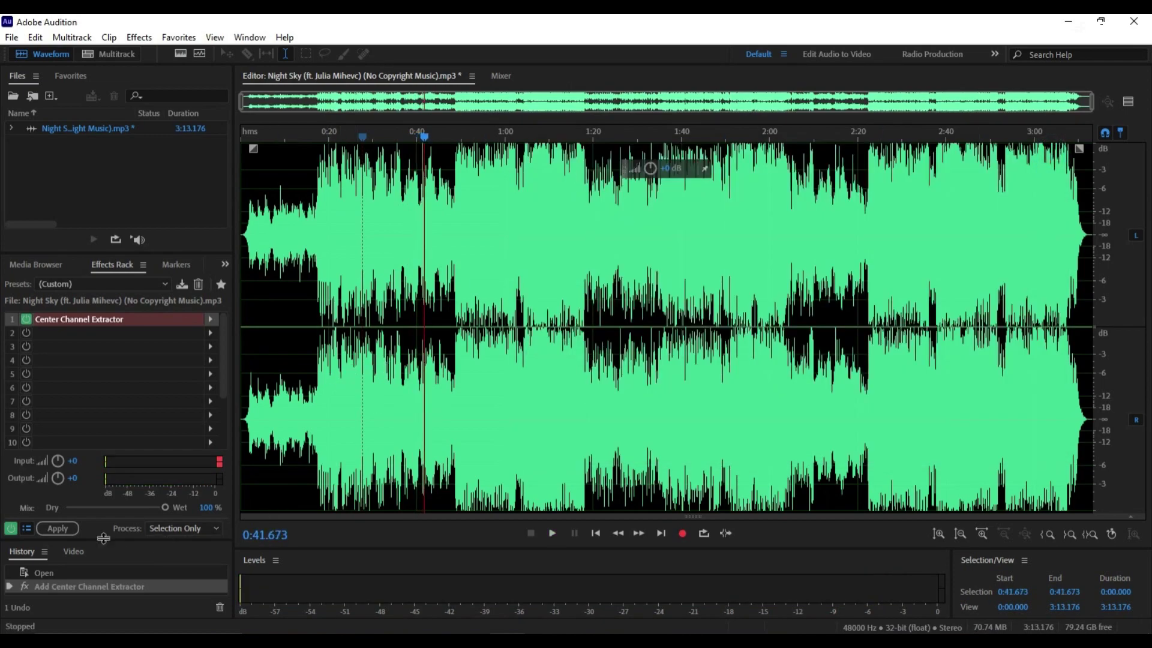
click(57, 528)
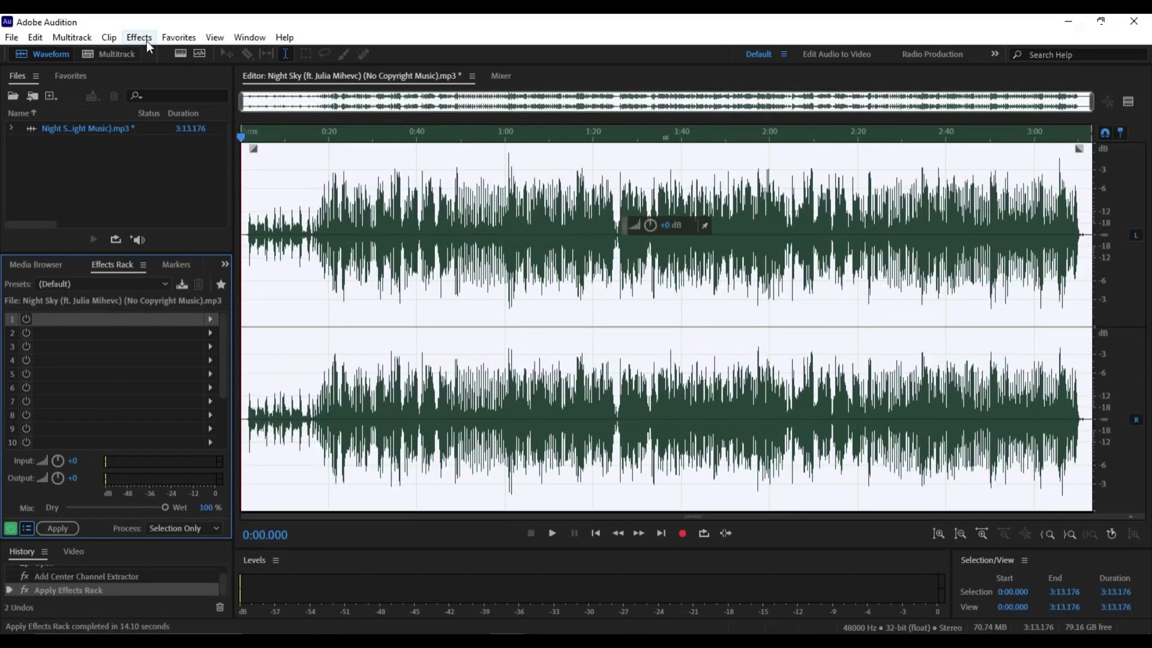
Start the Noise Reduction process on the extracted vocal and capture a noise print from the whole selection.
click(139, 38)
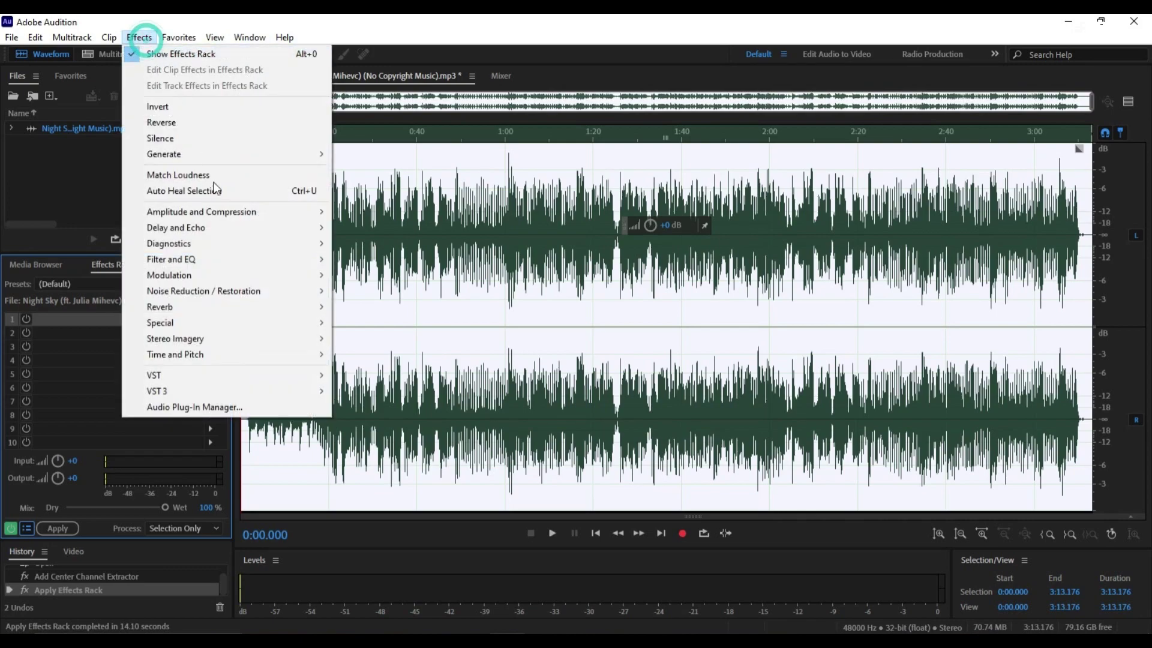
mouse_move(276, 290)
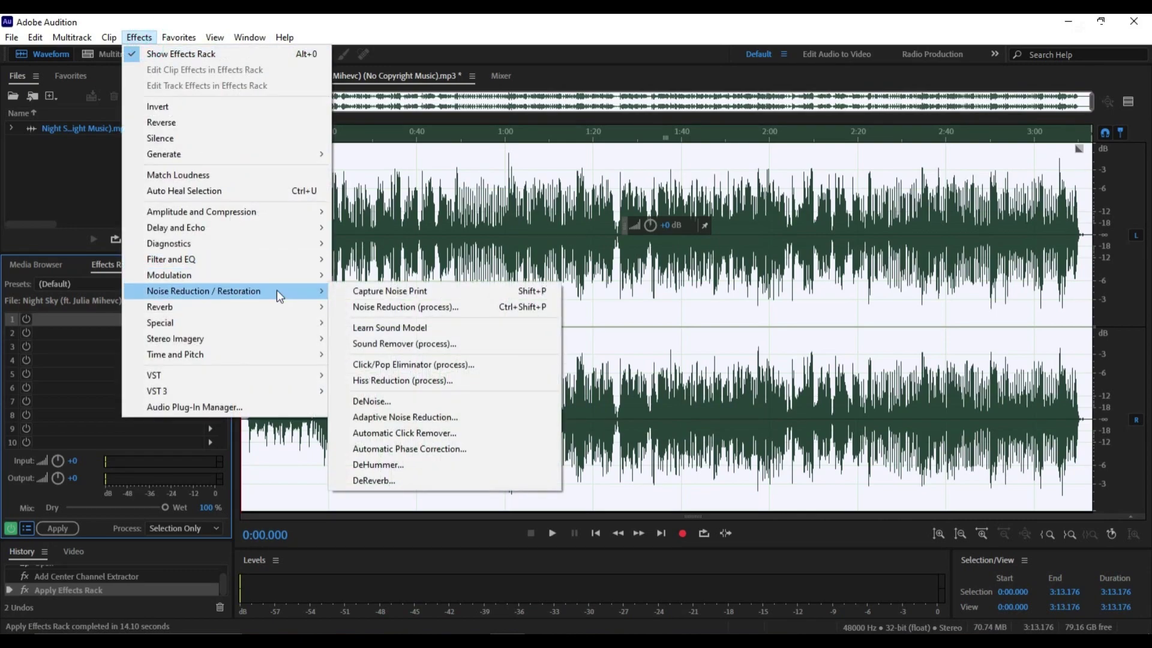
click(416, 307)
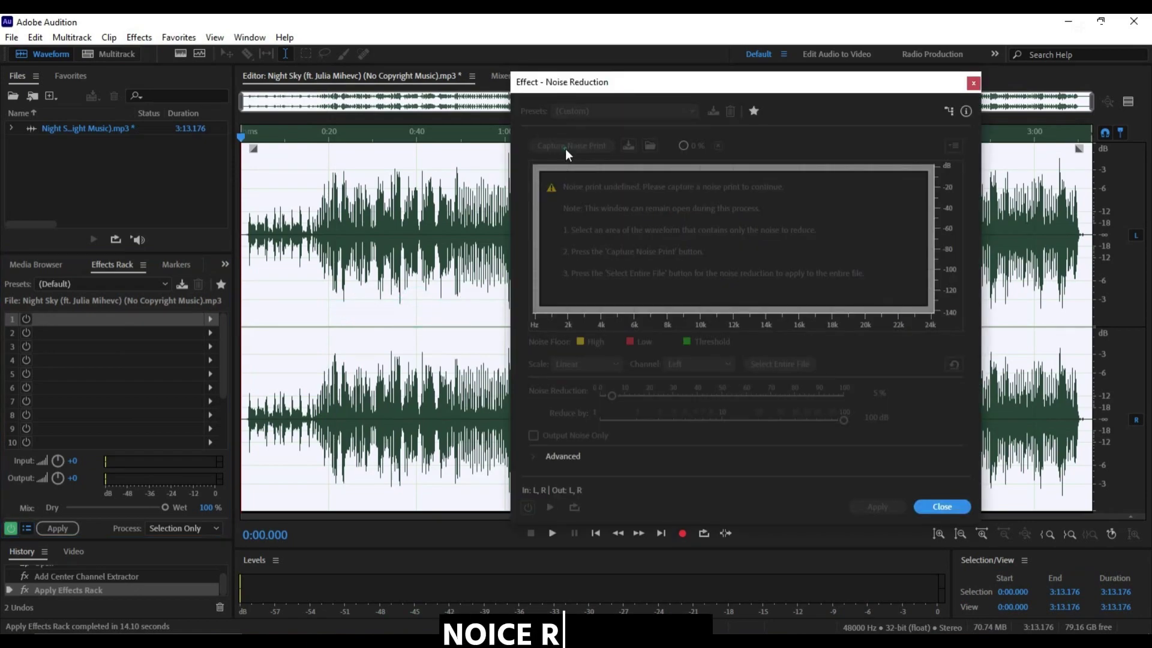
click(565, 147)
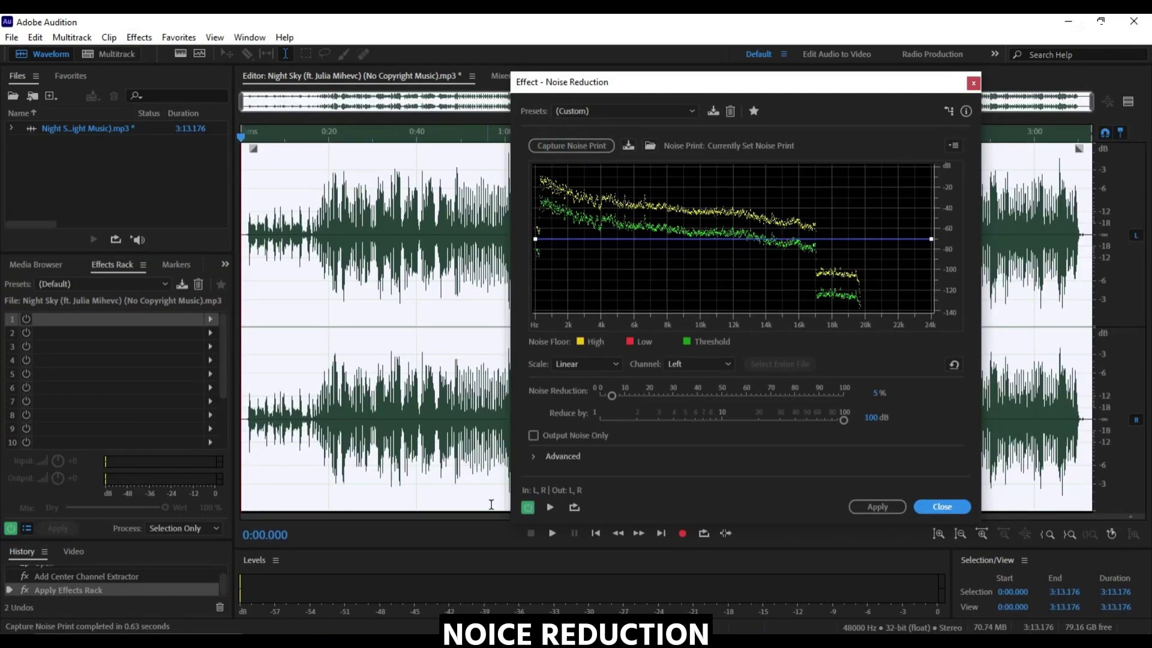
Preview from about 0:18, set Noise Reduction to 4% and Reduce by to 8.1 dB, and apply the effect.
click(550, 507)
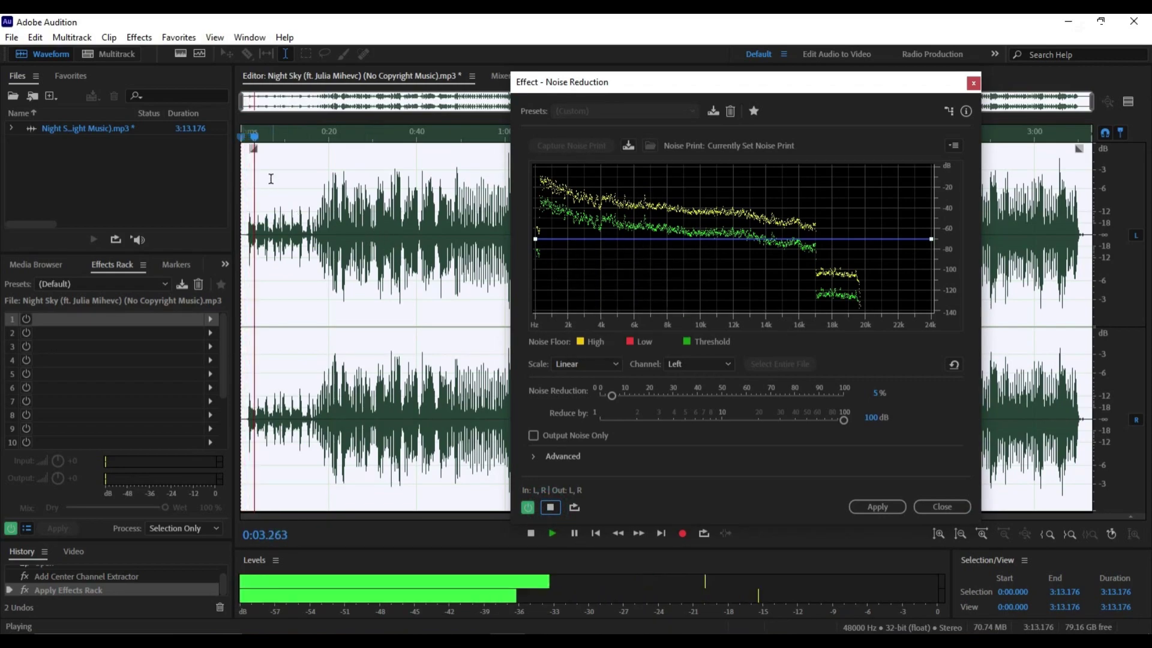
drag(259, 136, 321, 141)
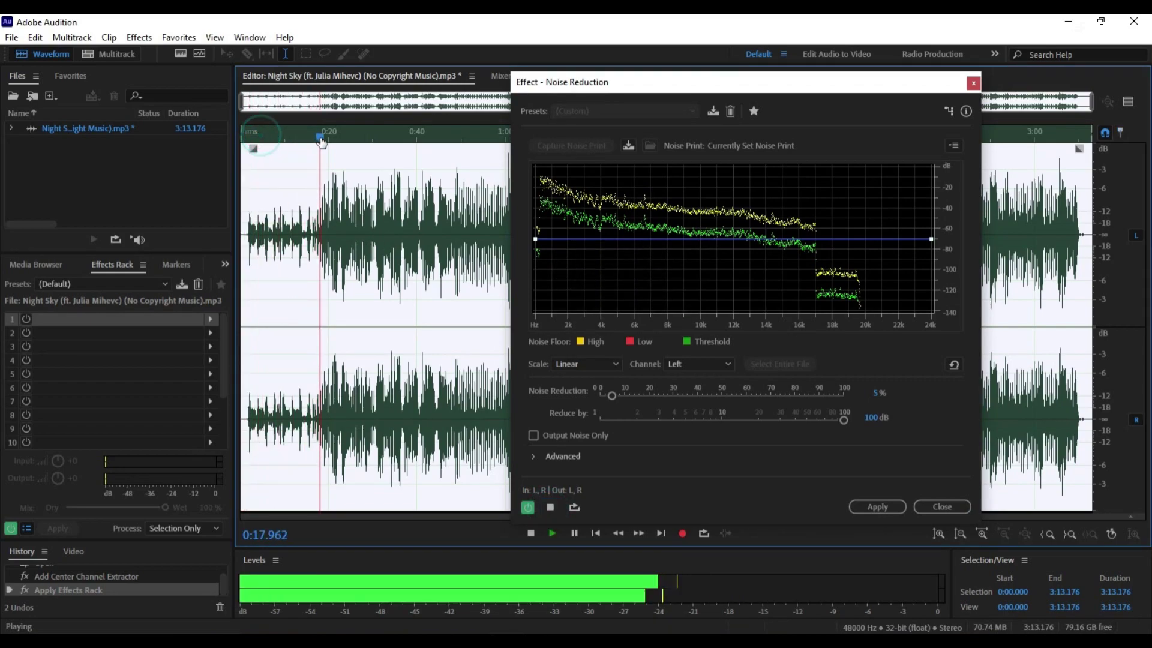
mouse_move(612, 396)
mouse_down()
mouse_move(849, 394)
mouse_move(589, 400)
mouse_move(608, 401)
mouse_up()
drag(653, 432, 563, 433)
drag(657, 433, 711, 441)
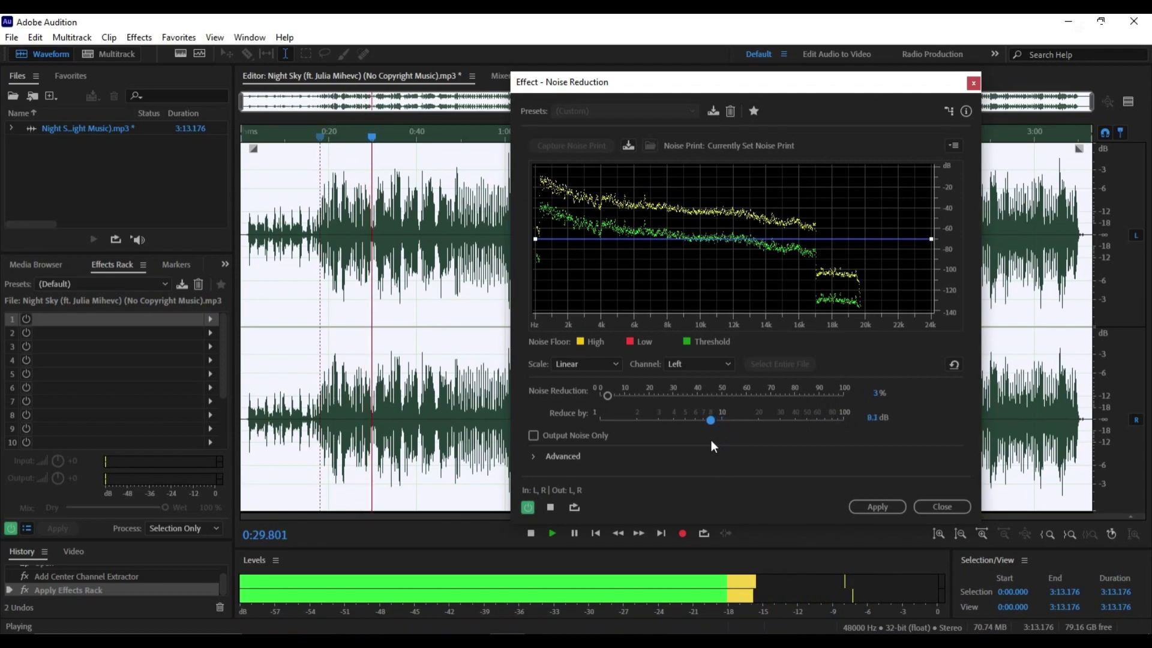
mouse_move(609, 395)
mouse_down()
mouse_move(745, 398)
mouse_move(600, 397)
mouse_move(610, 399)
mouse_up()
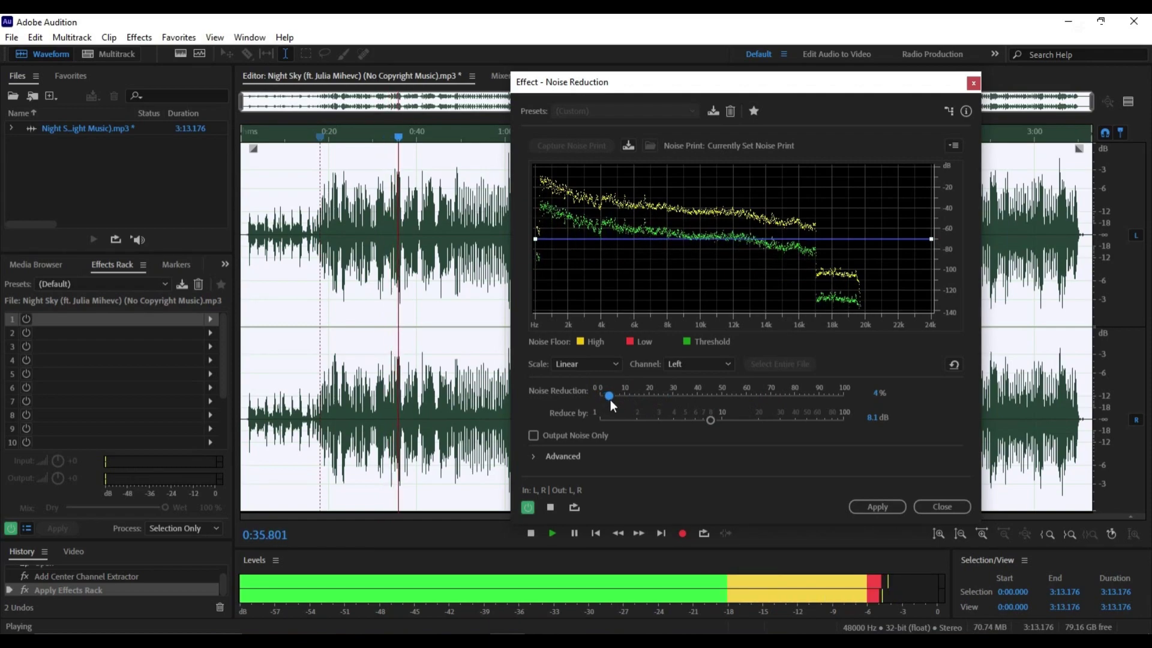
click(870, 504)
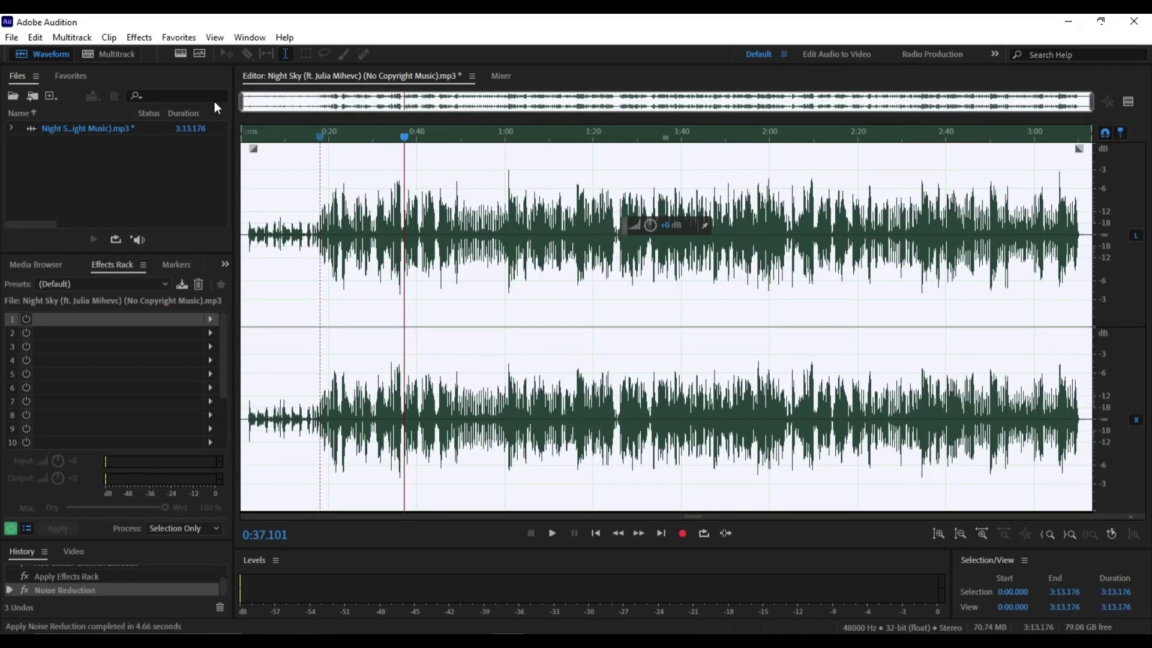
Normalize the whole noise-reduced vocal using the settings already in the dialog.
click(132, 38)
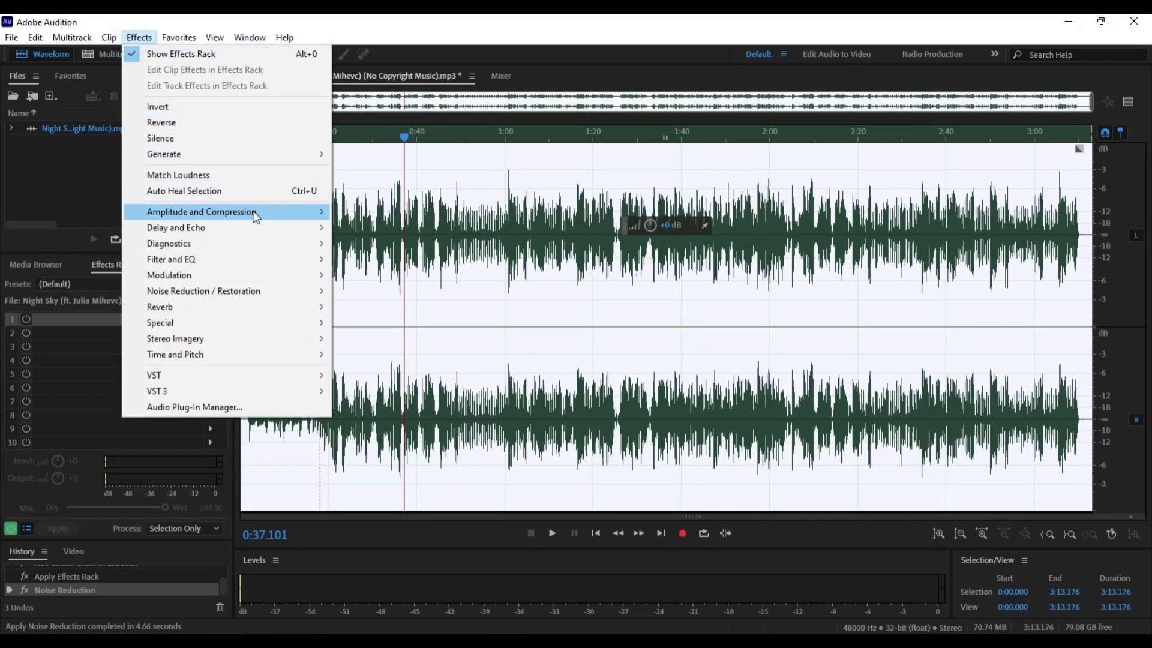
mouse_move(255, 213)
click(423, 354)
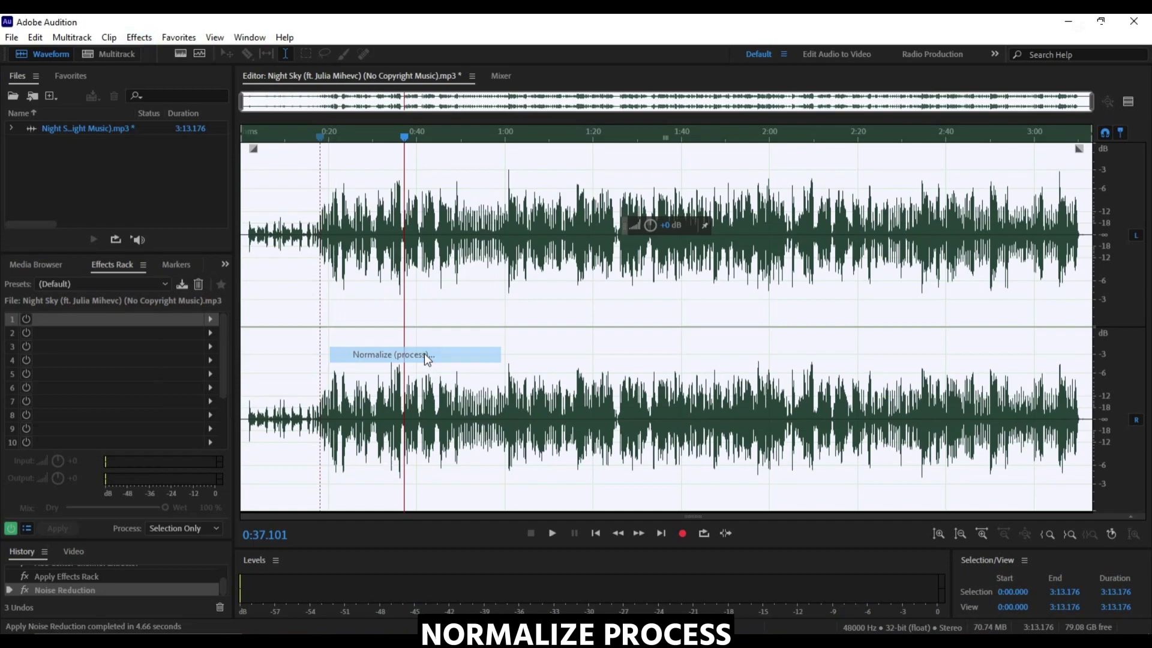
click(571, 369)
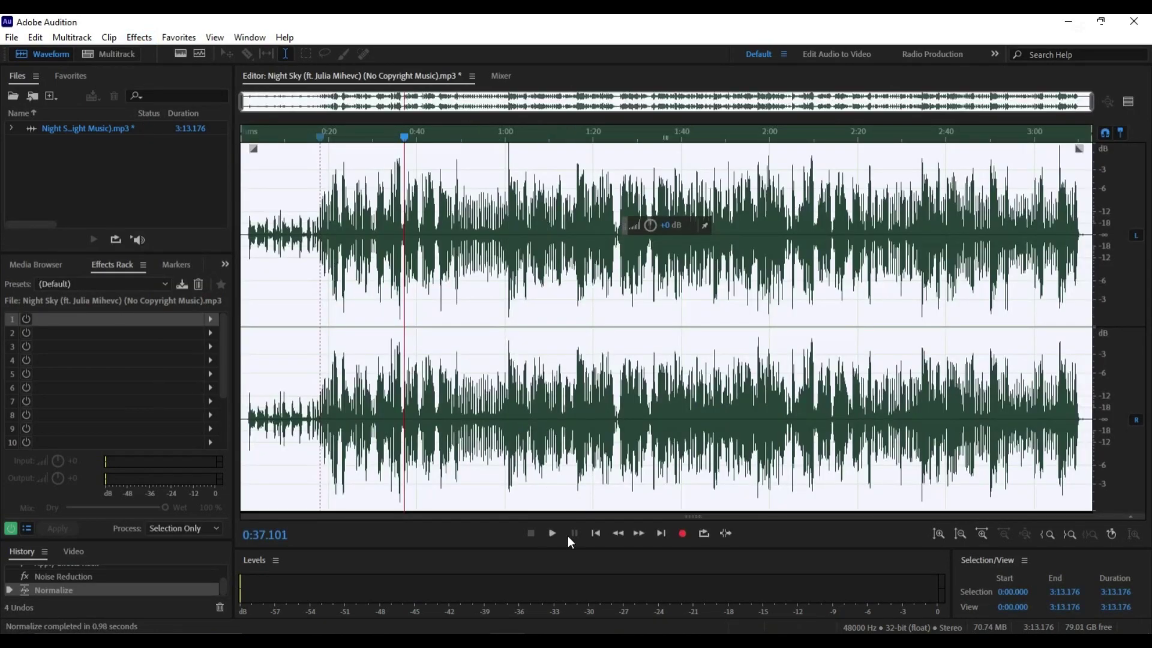
Listen briefly to the normalized vocal from the playhead, pause it and save the audio file.
click(552, 533)
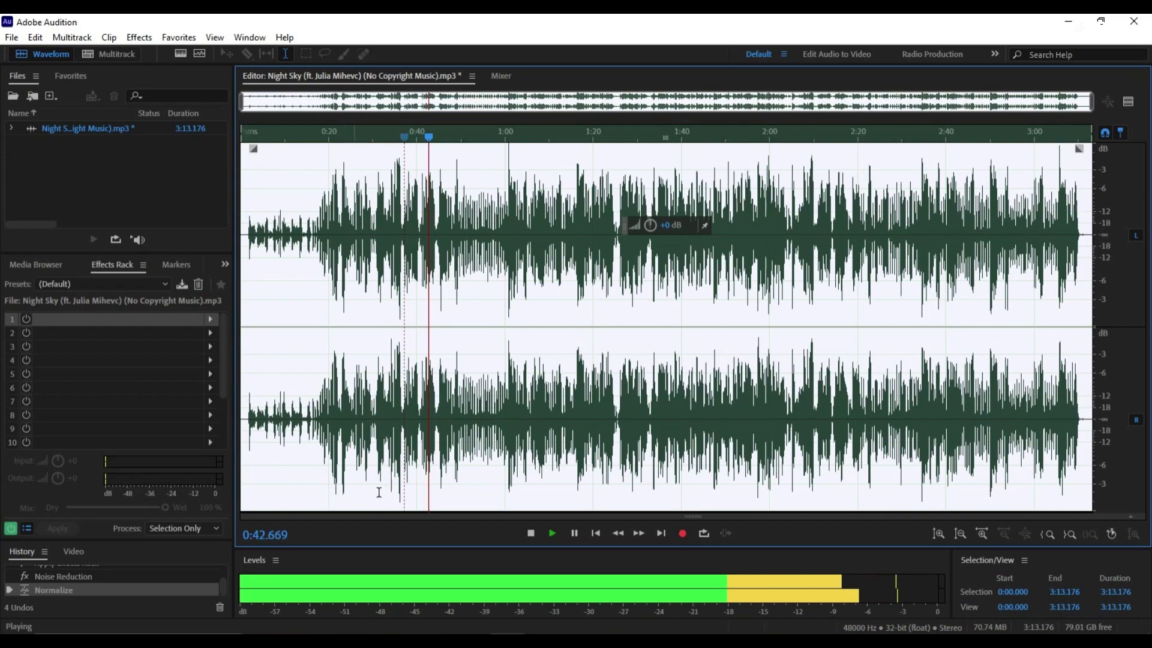
click(576, 534)
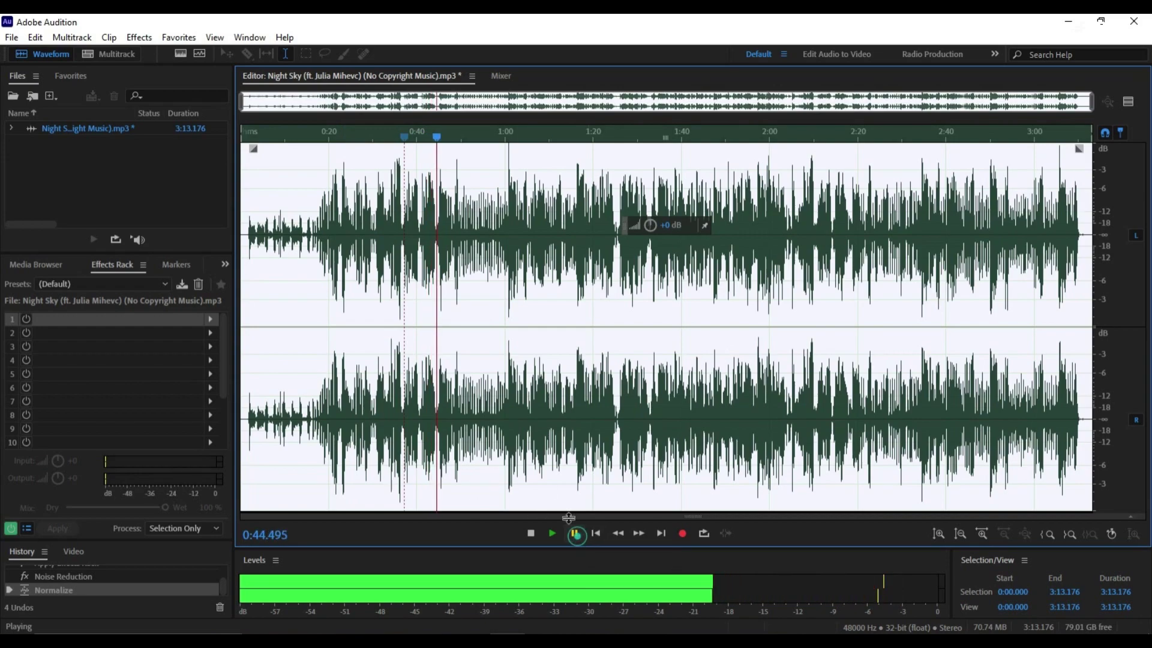
click(16, 39)
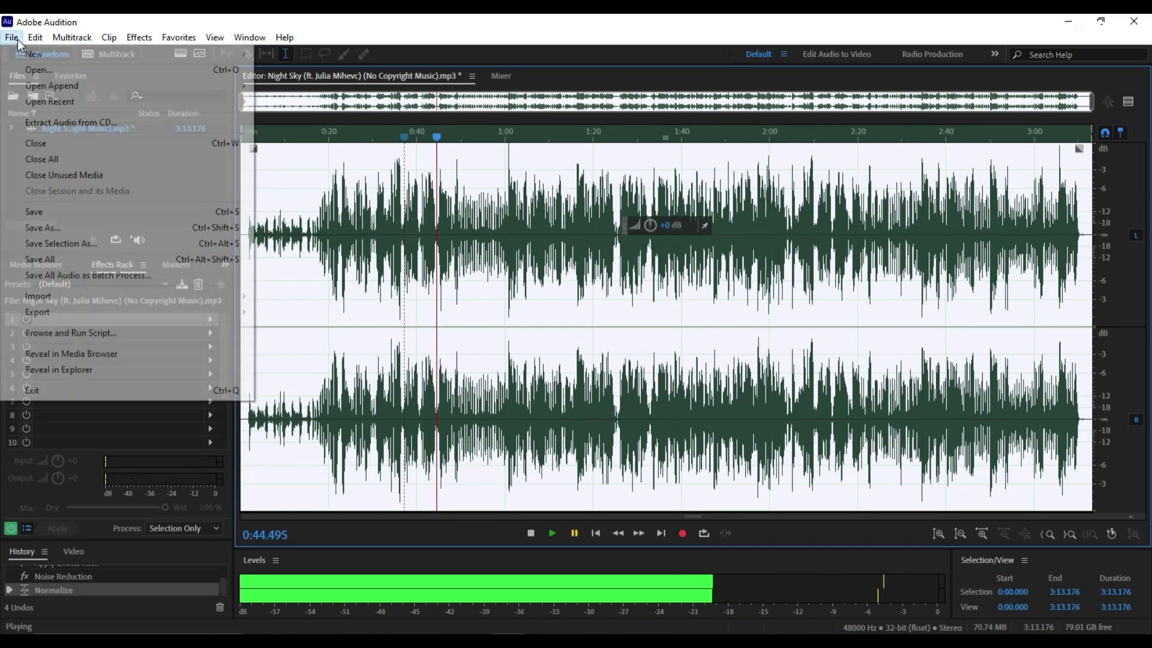
click(71, 211)
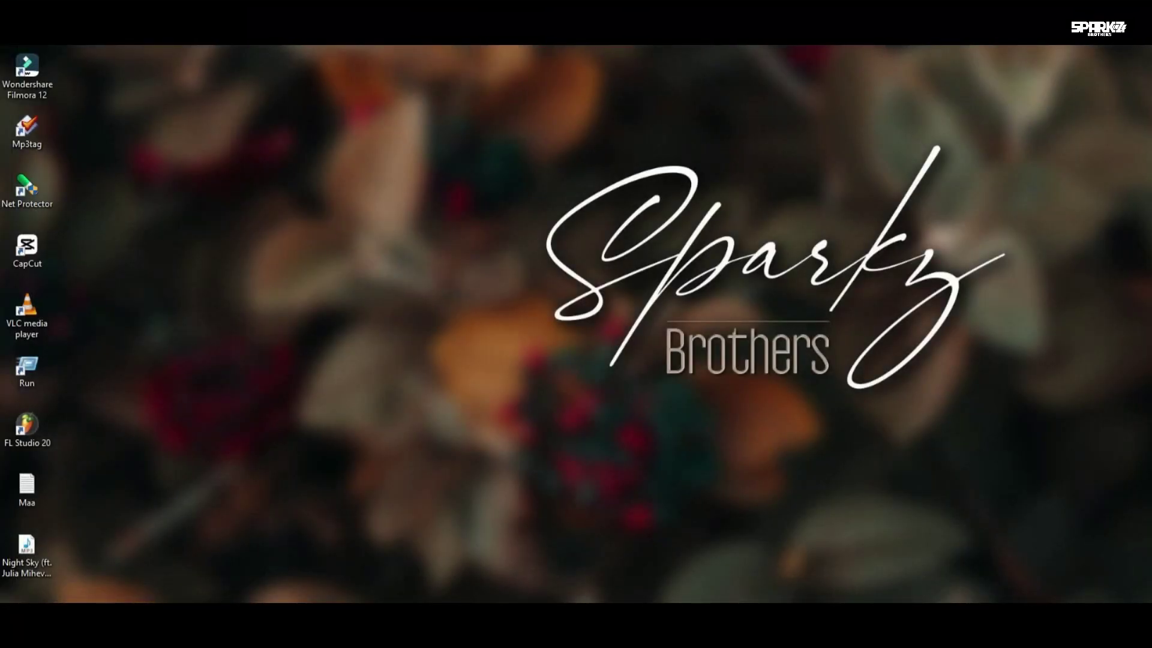
Bring the Night Sky audio file from the desktop into FL Studio at the start of playlist Track 1.
drag(26, 549, 485, 406)
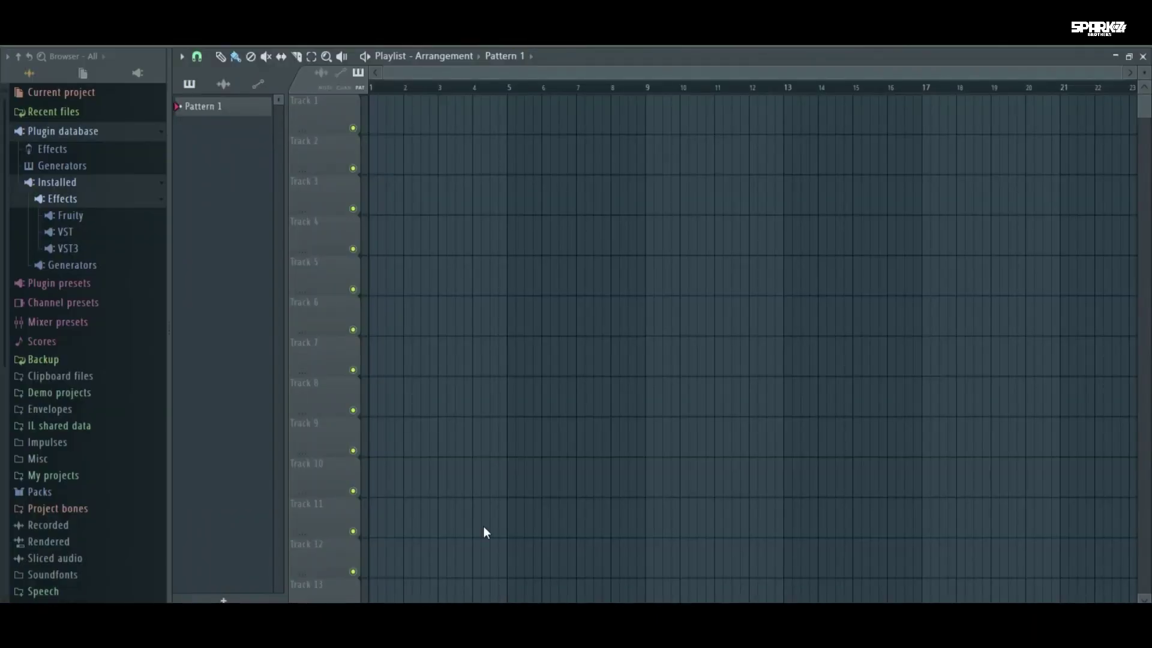
drag(484, 533, 387, 135)
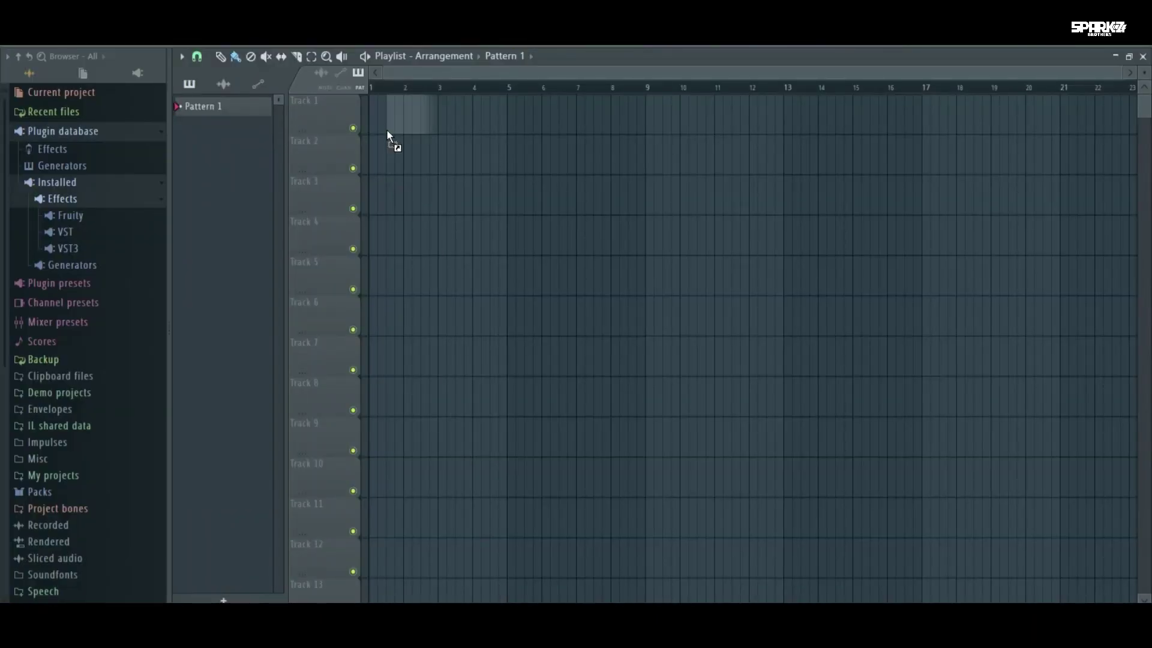
scroll(503, 99, down, 5)
drag(506, 117, 408, 93)
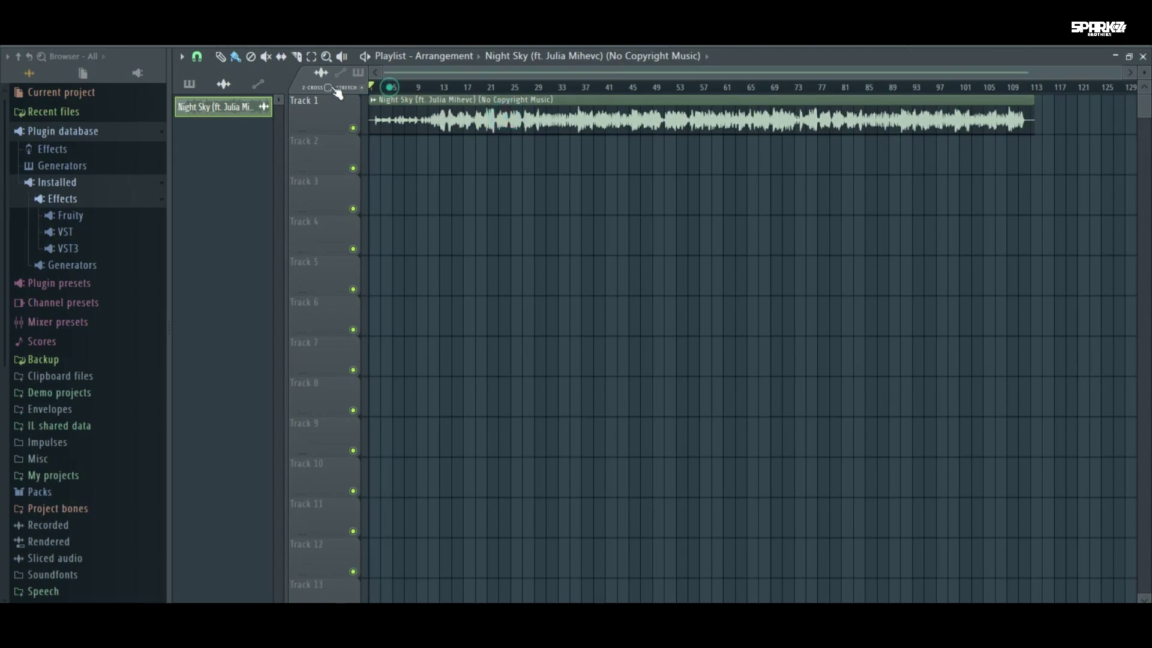
Play the imported vocal clip in the playlist and continue listening from near bar 13.
click(364, 58)
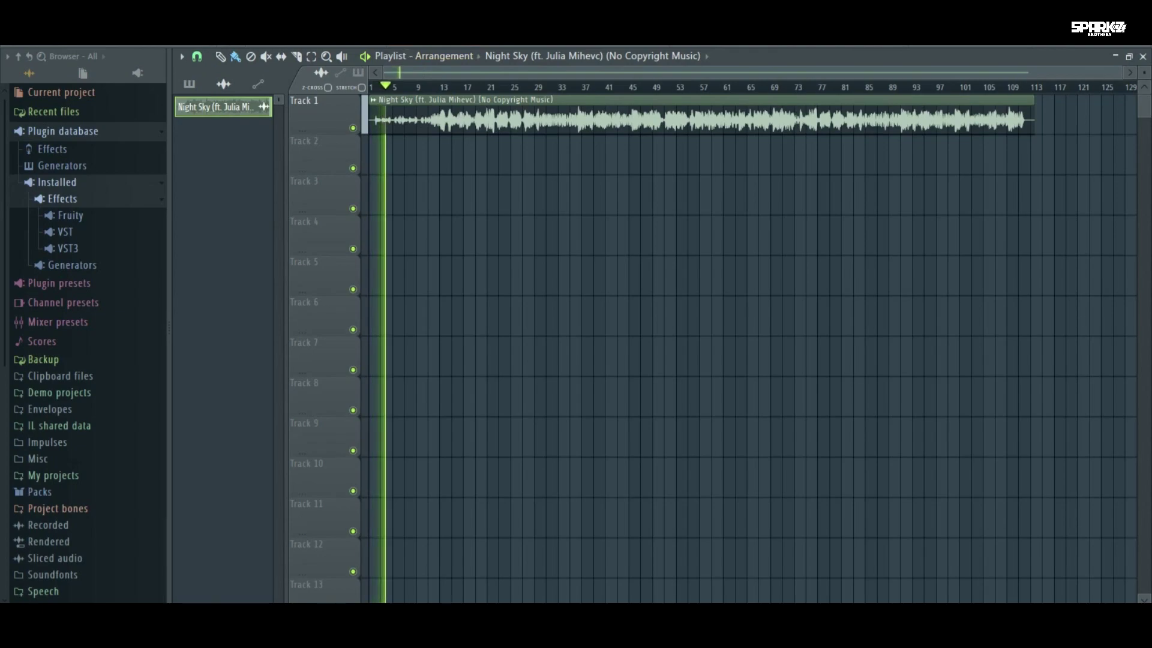
right_click(360, 20)
click(512, 100)
click(439, 86)
scroll(478, 74, up, 3)
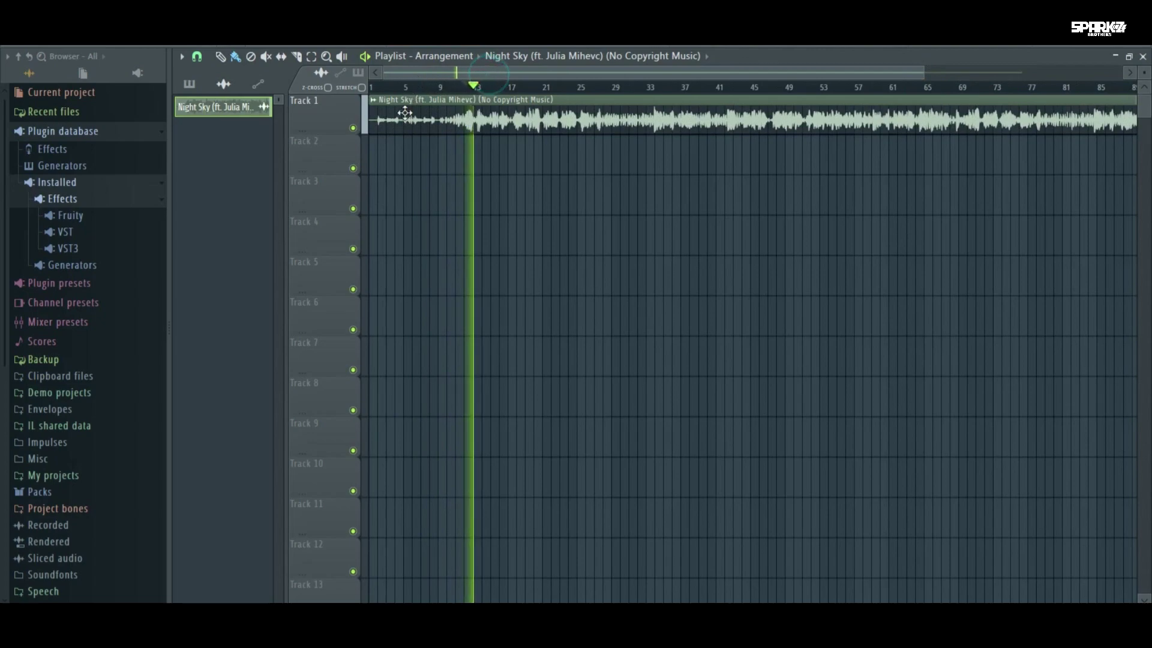
Open the Night Sky clip's channel settings and route the channel to mixer Insert 1.
double_click(405, 113)
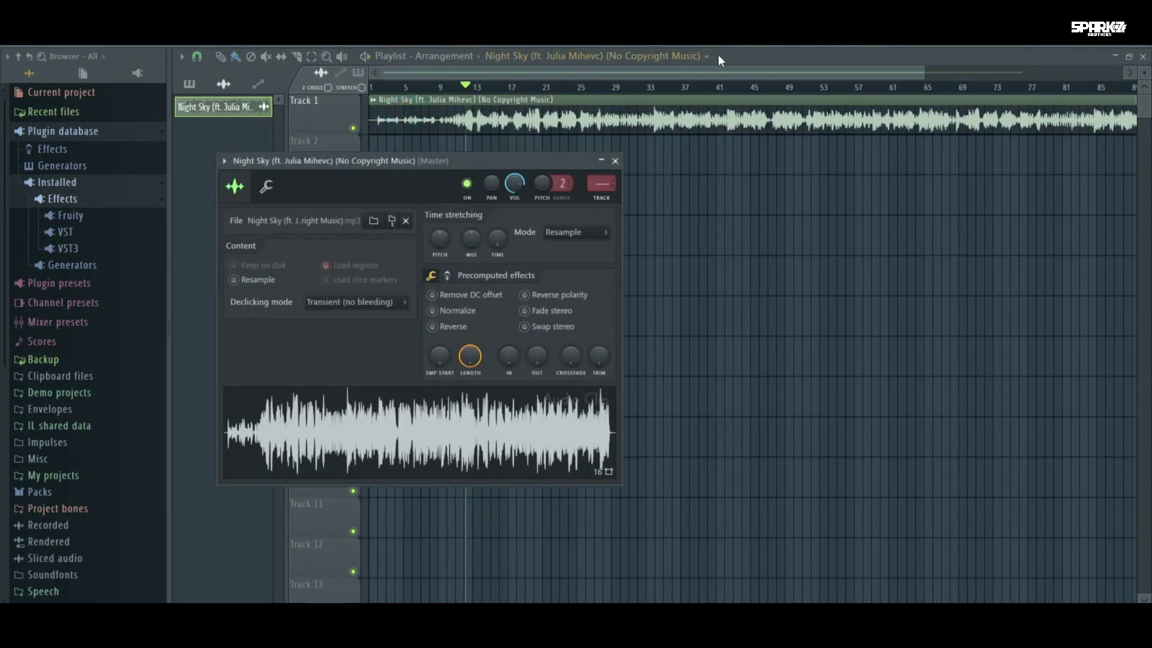
key(F9)
right_click(261, 195)
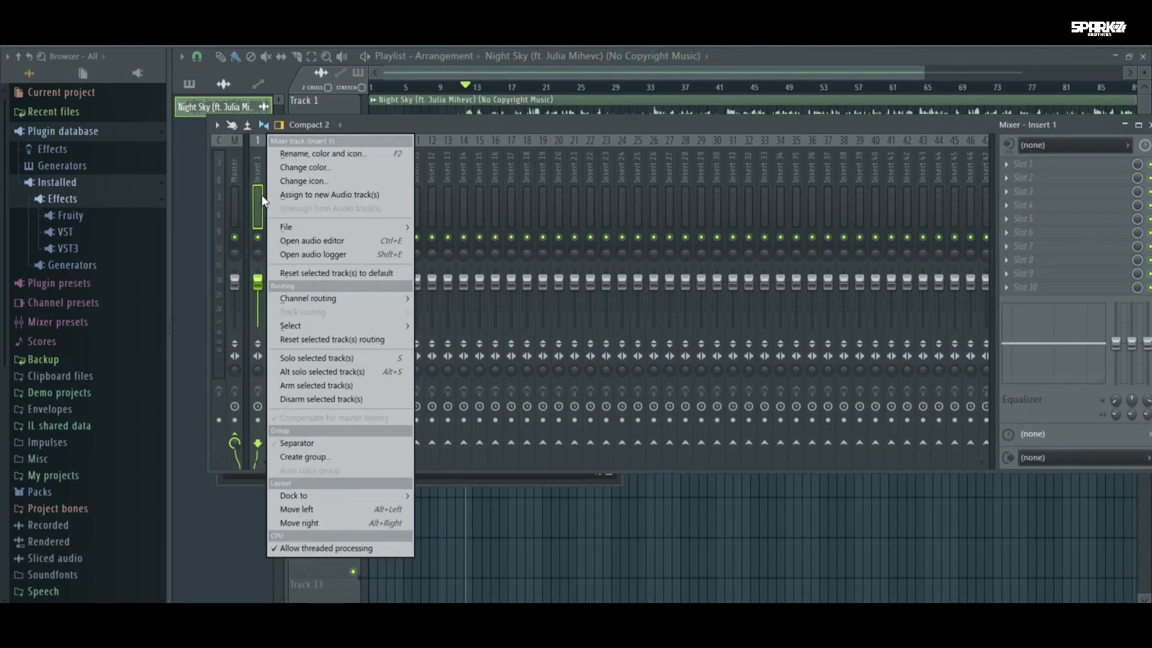
mouse_move(394, 297)
click(451, 298)
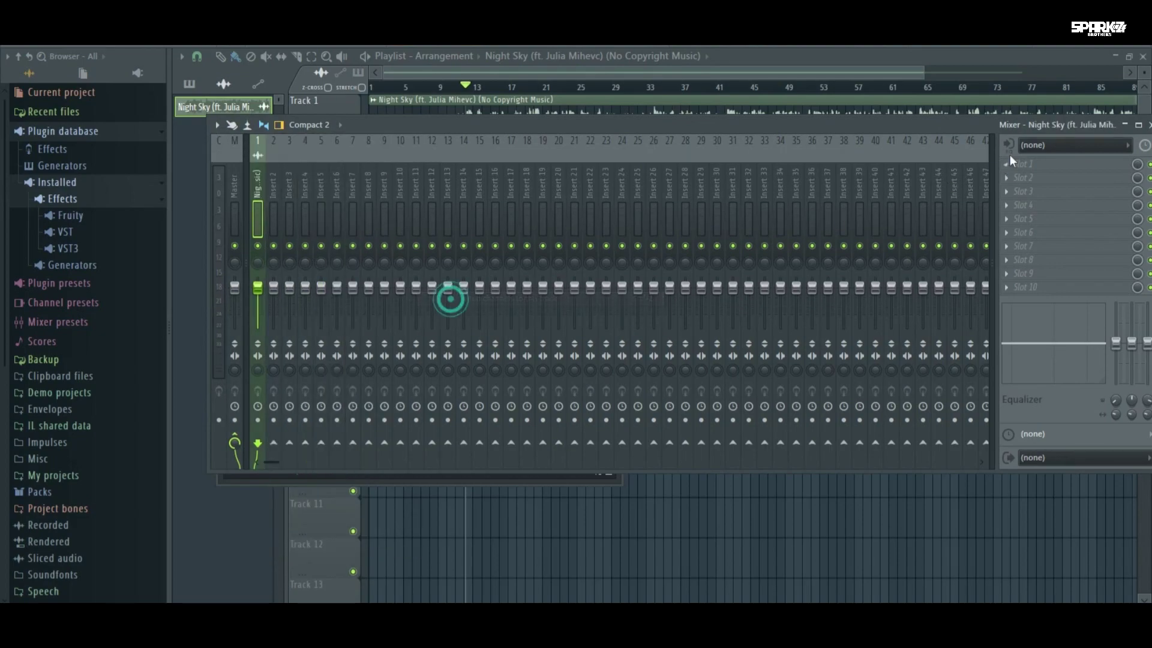
Load Fruity Parametric EQ 2 in slot 1 of Insert 1 and apply its 40Hz + 18kHz cut preset.
click(1020, 164)
click(827, 507)
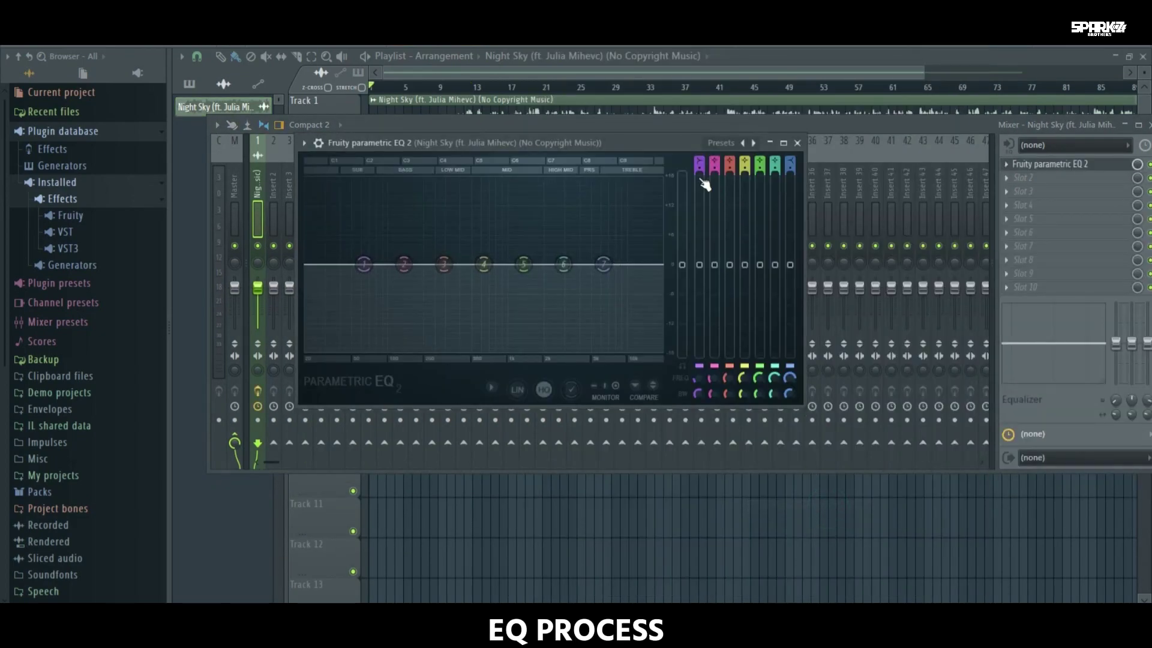
click(304, 147)
mouse_move(340, 198)
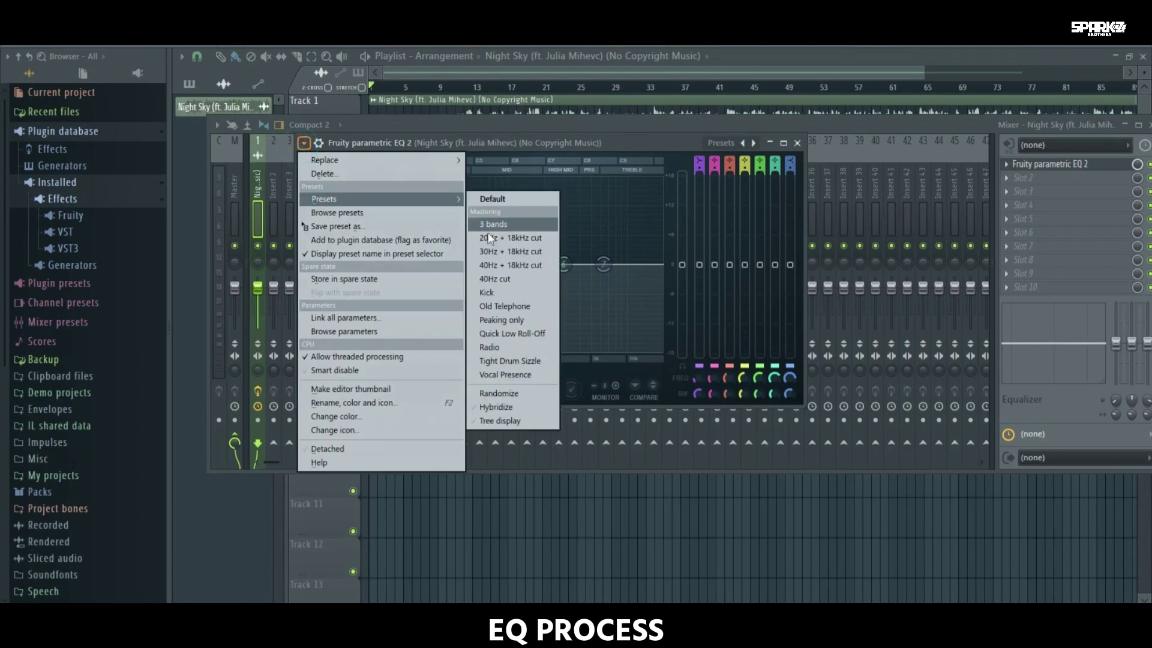
click(531, 266)
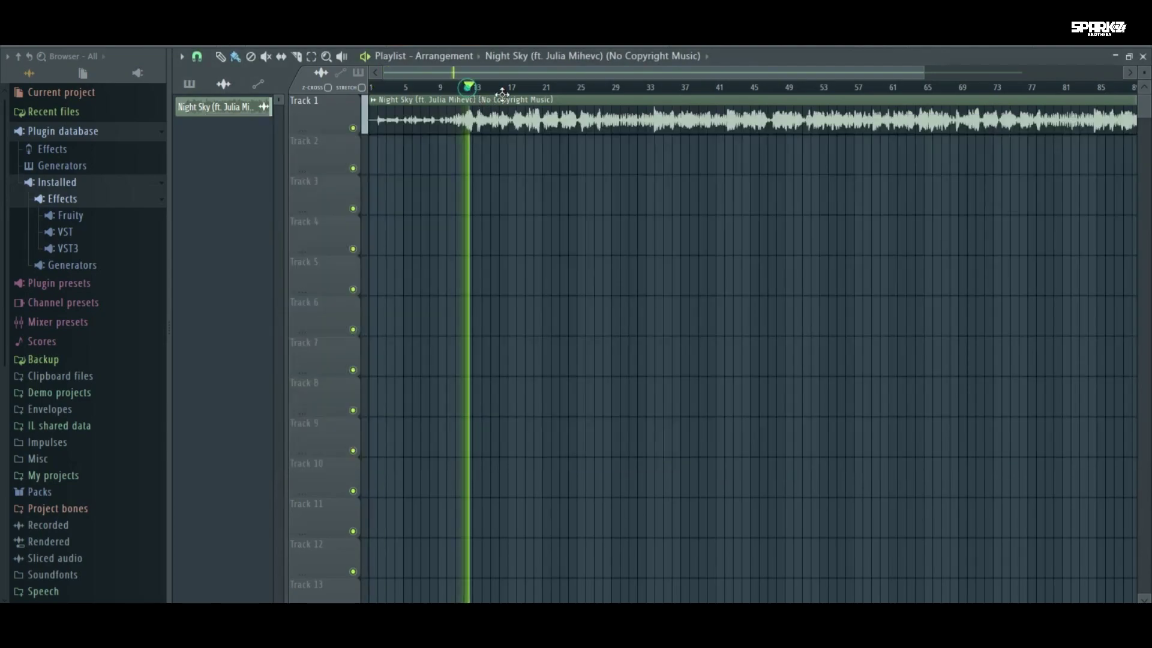
Raise the first EQ's low cut to just below 200 Hz with a gentler slope and move its high cut further up.
key(F9)
click(1073, 165)
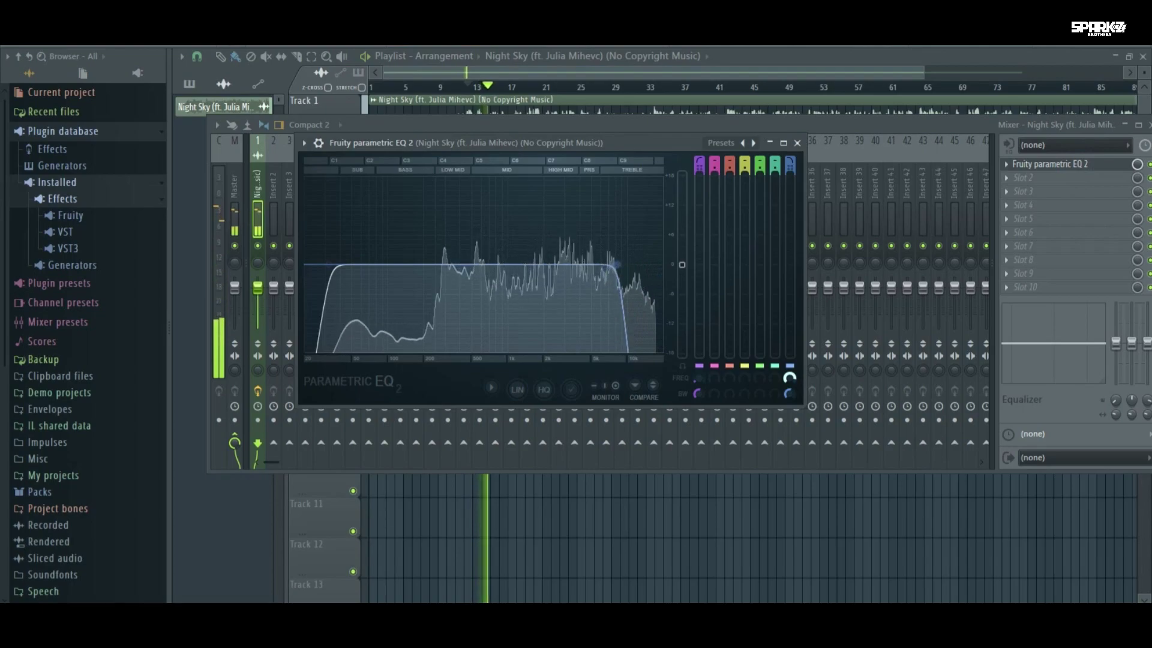
drag(698, 379, 699, 347)
drag(699, 393, 701, 180)
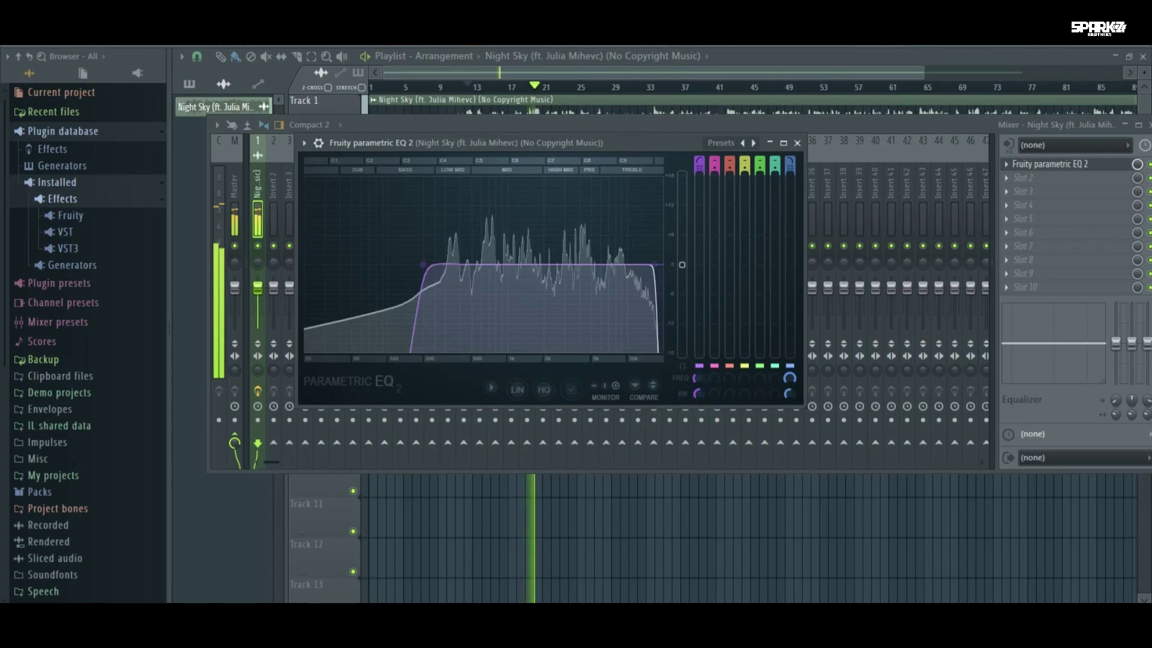
drag(699, 170, 700, 176)
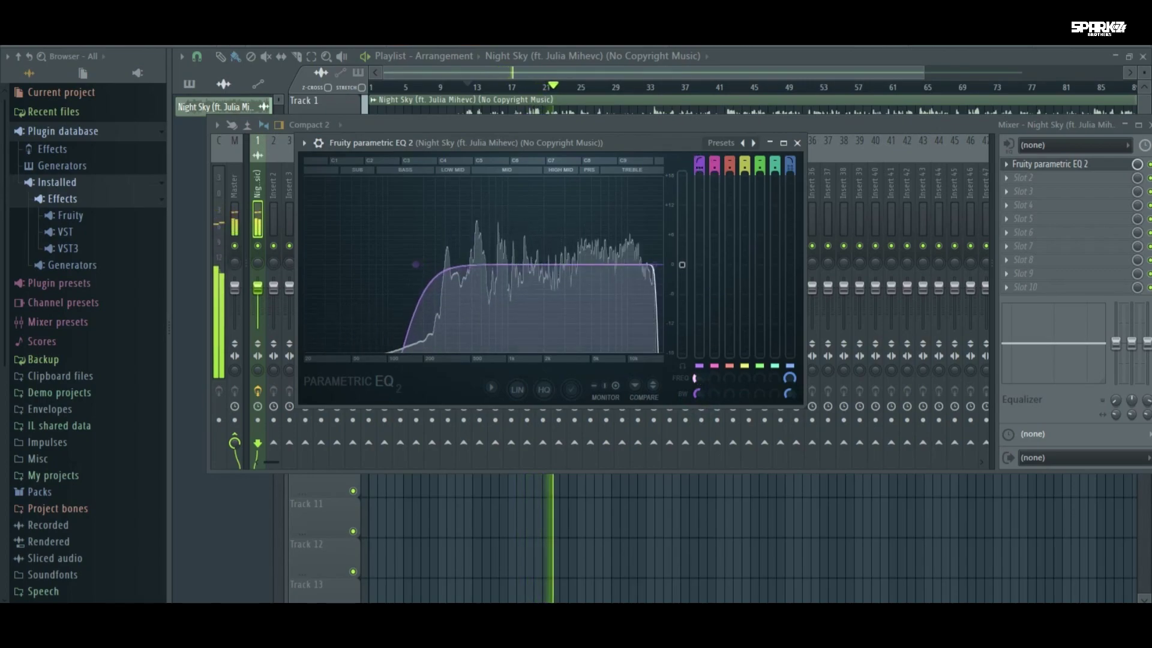
Load Fruity Limiter in slot 2, enlarge its window and switch it to compressor mode.
click(1019, 178)
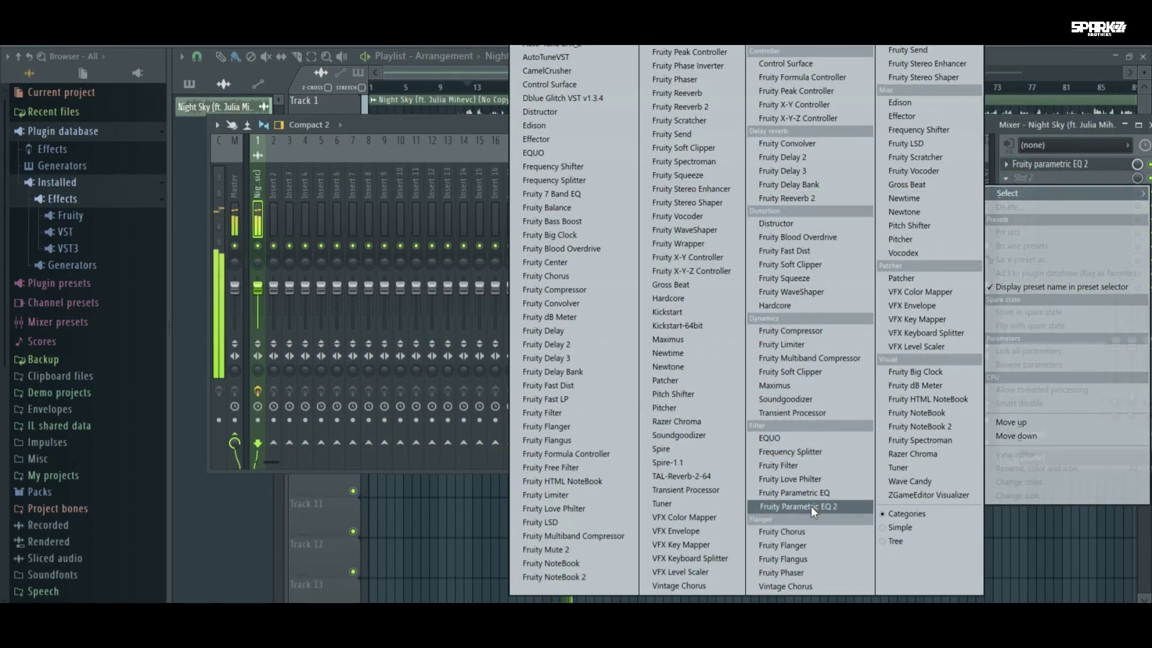
click(815, 346)
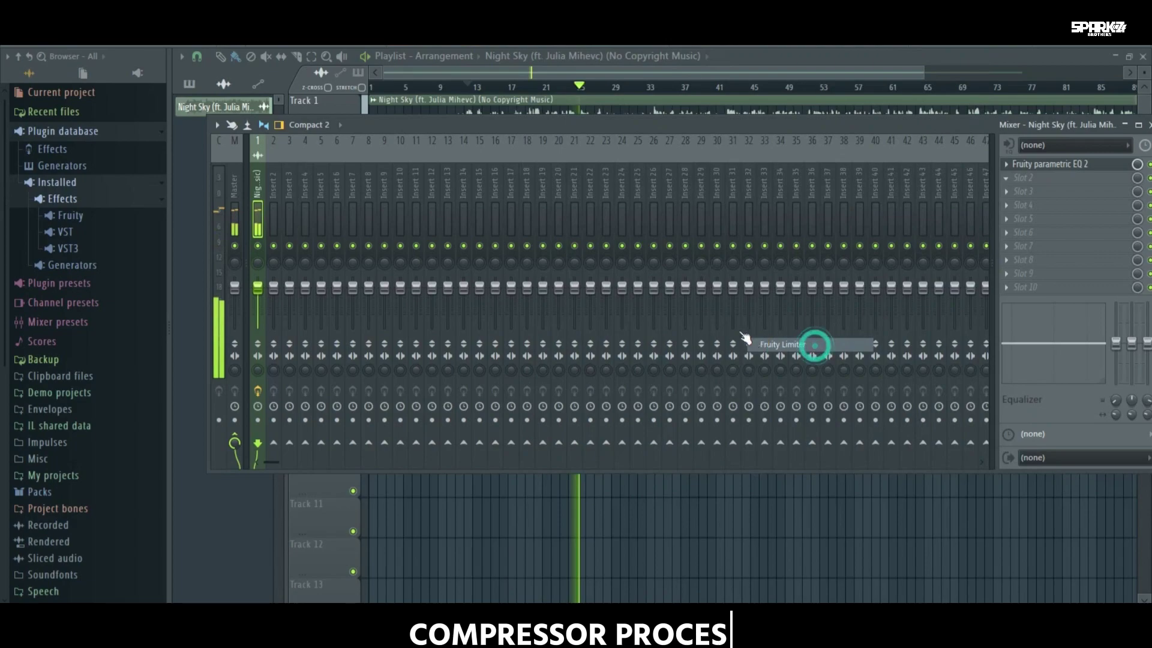
drag(585, 180, 578, 89)
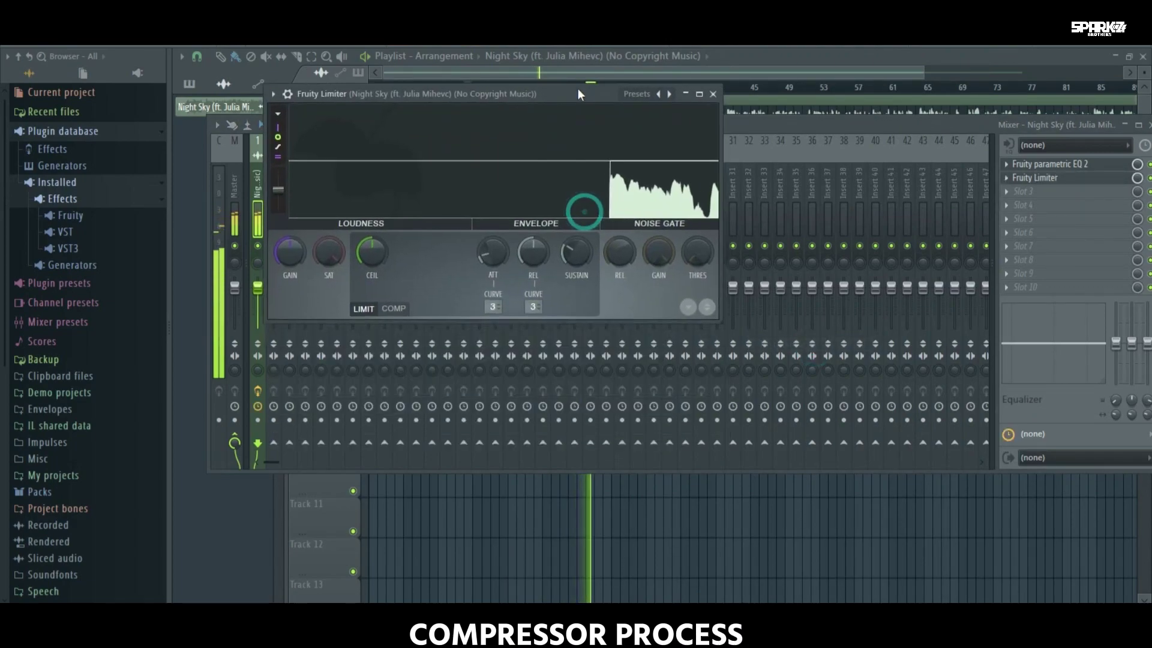
drag(734, 326, 1070, 529)
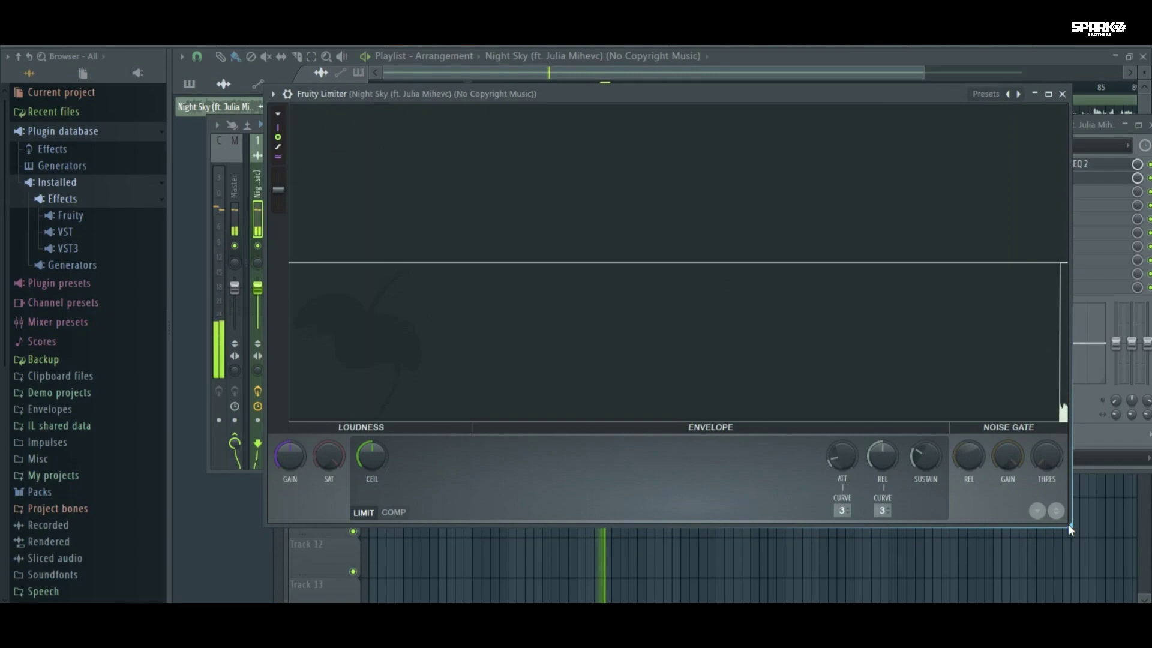
click(394, 512)
Lower the compressor's threshold, adjust its ratio and raise the gain for the vocal, closing the limiter when finished.
drag(380, 455, 452, 447)
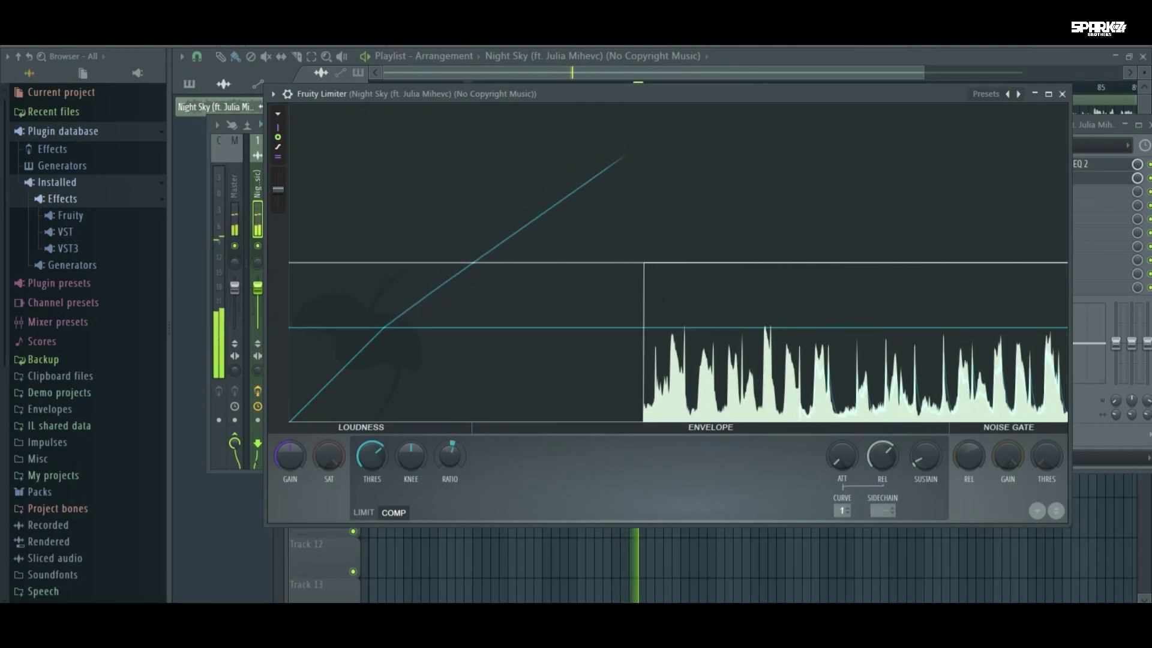
drag(453, 446, 388, 473)
drag(371, 459, 298, 445)
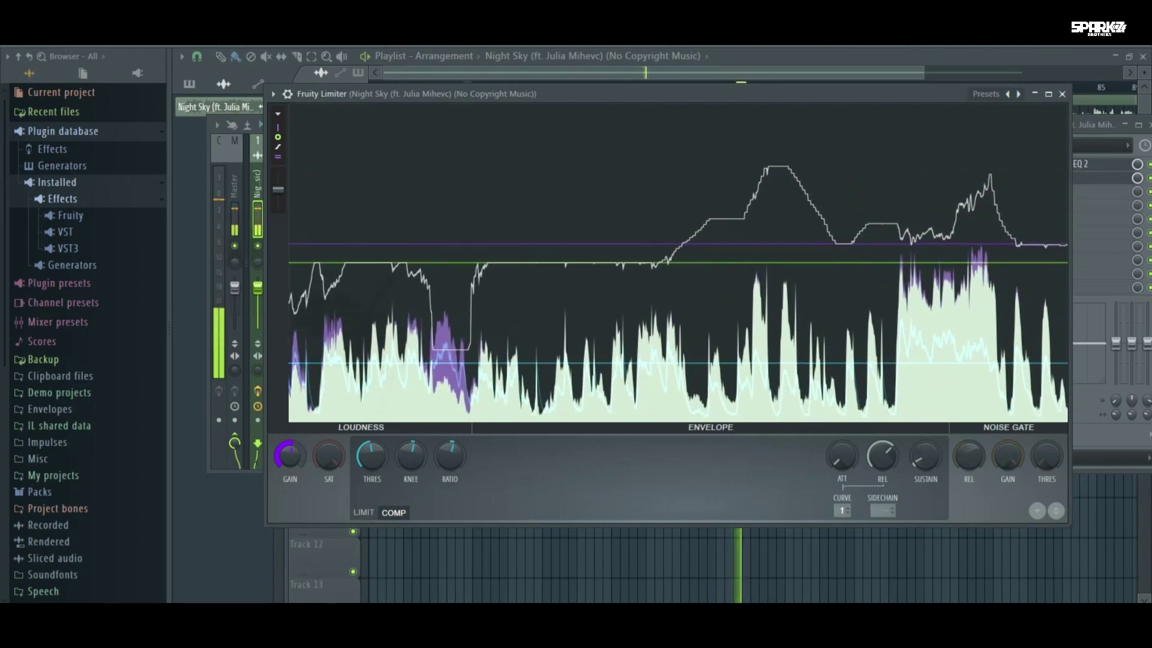
mouse_move(290, 456)
mouse_down()
mouse_move(291, 465)
mouse_move(291, 437)
mouse_move(290, 460)
mouse_up()
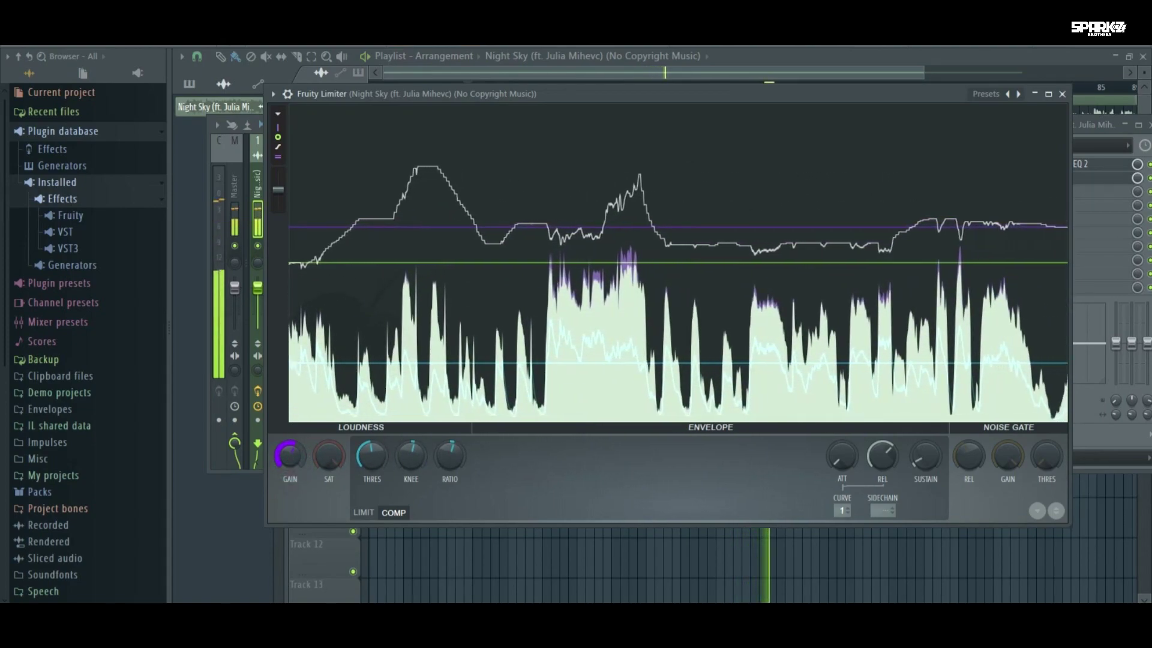
click(1062, 94)
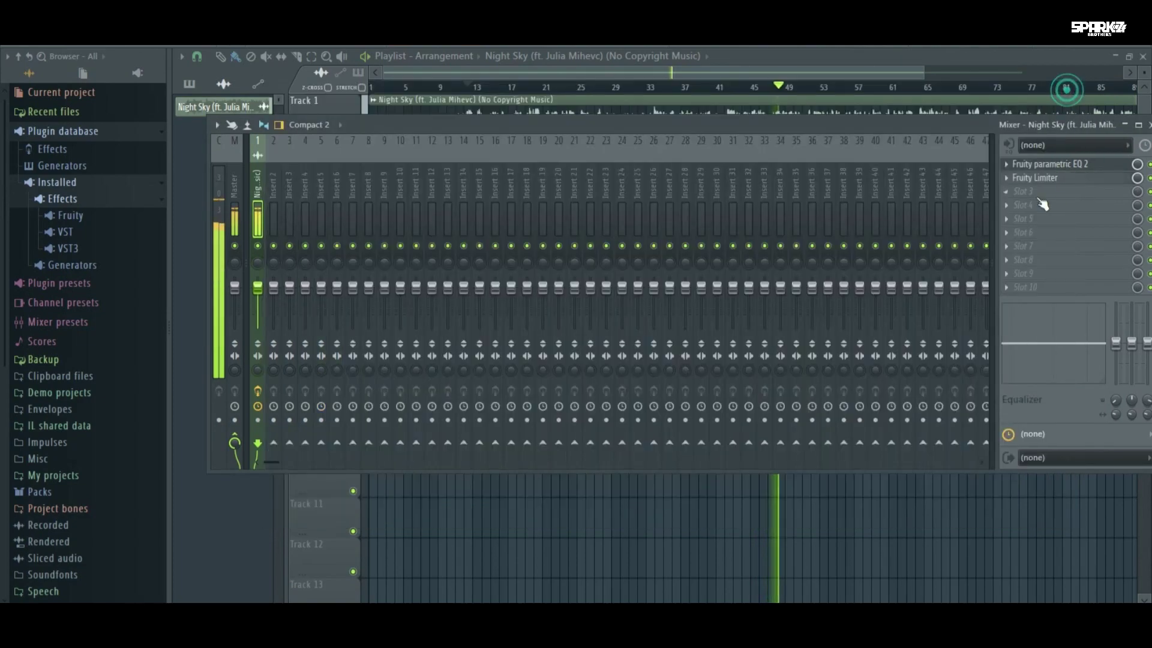
Load Fruity Parametric EQ 2 in slot 3 and use band 4 to find and narrowly cut a resonance just below 500 Hz.
click(1019, 193)
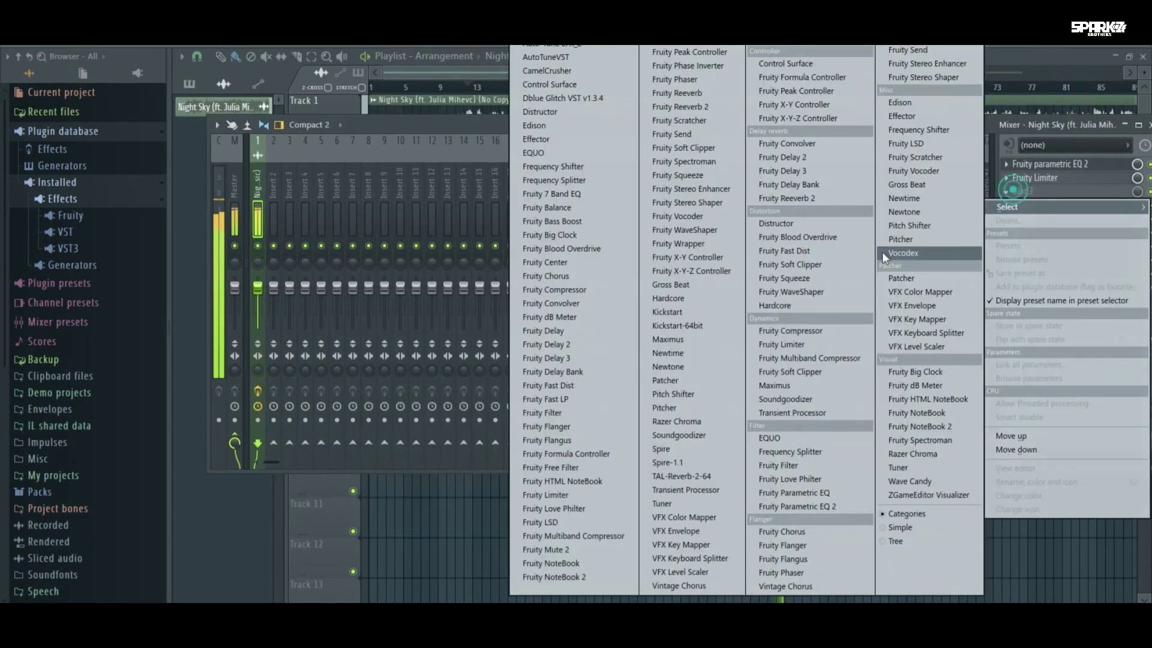
click(818, 508)
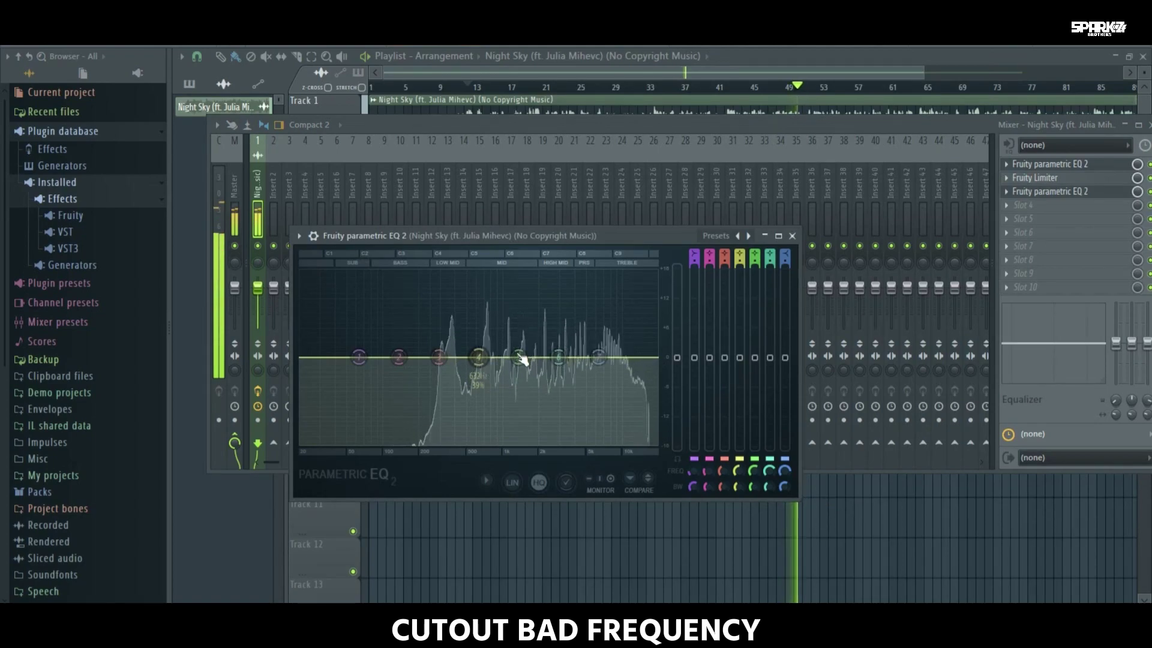
drag(643, 238, 750, 189)
drag(598, 323, 571, 223)
drag(851, 451, 855, 270)
drag(848, 220, 848, 322)
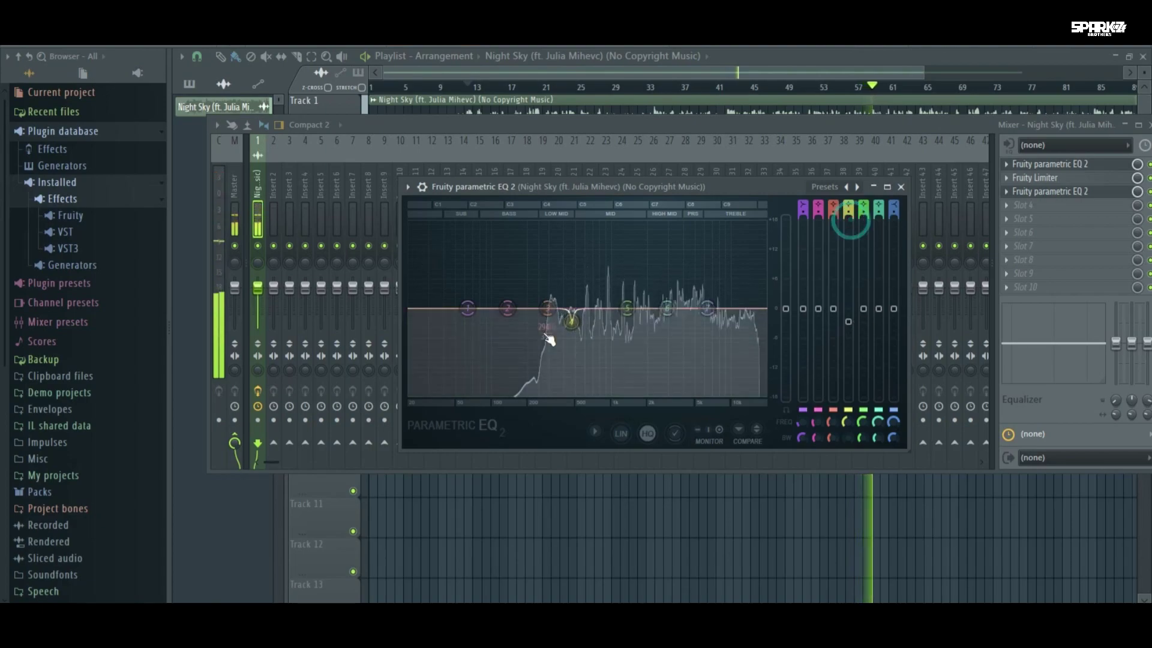
Sweep for harsh frequencies with bands 5 and 6 and cut them narrowly at about 600 Hz and just above 1 kHz.
drag(639, 318, 573, 242)
drag(862, 438, 862, 474)
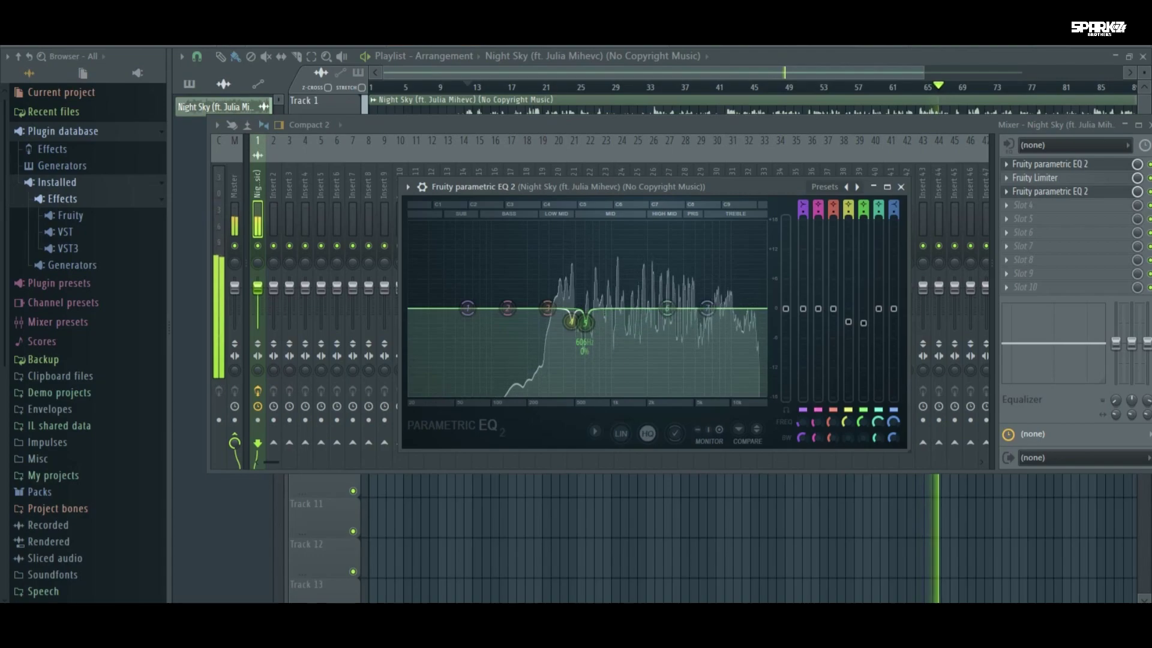
drag(670, 318, 733, 223)
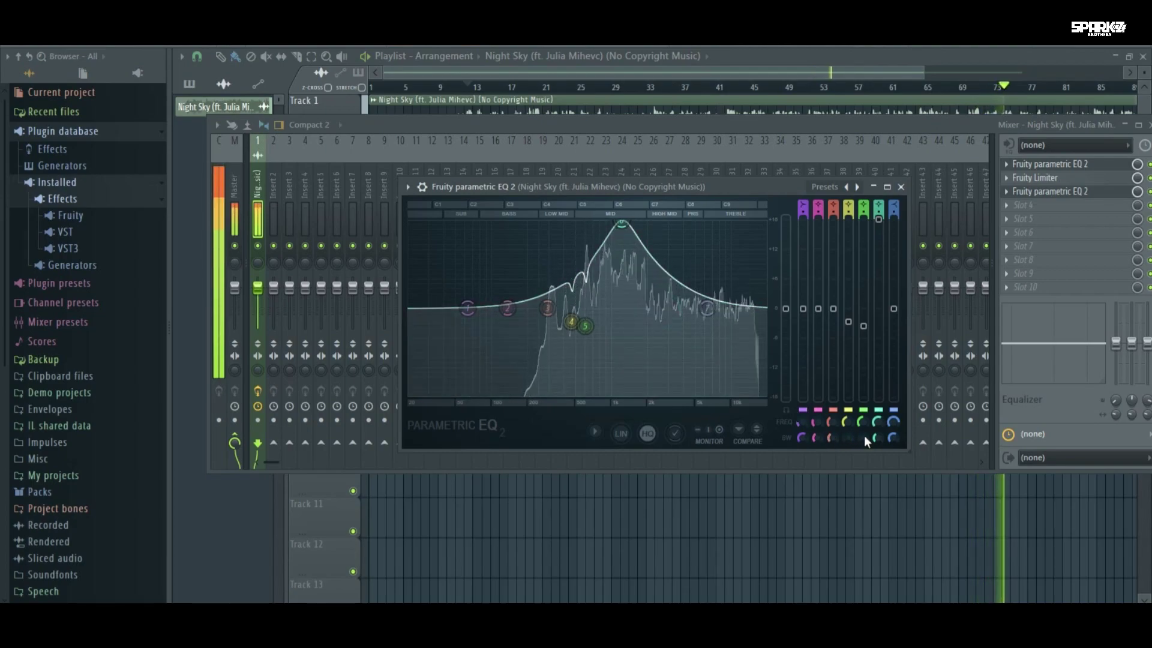
drag(877, 434, 877, 431)
drag(622, 224, 622, 311)
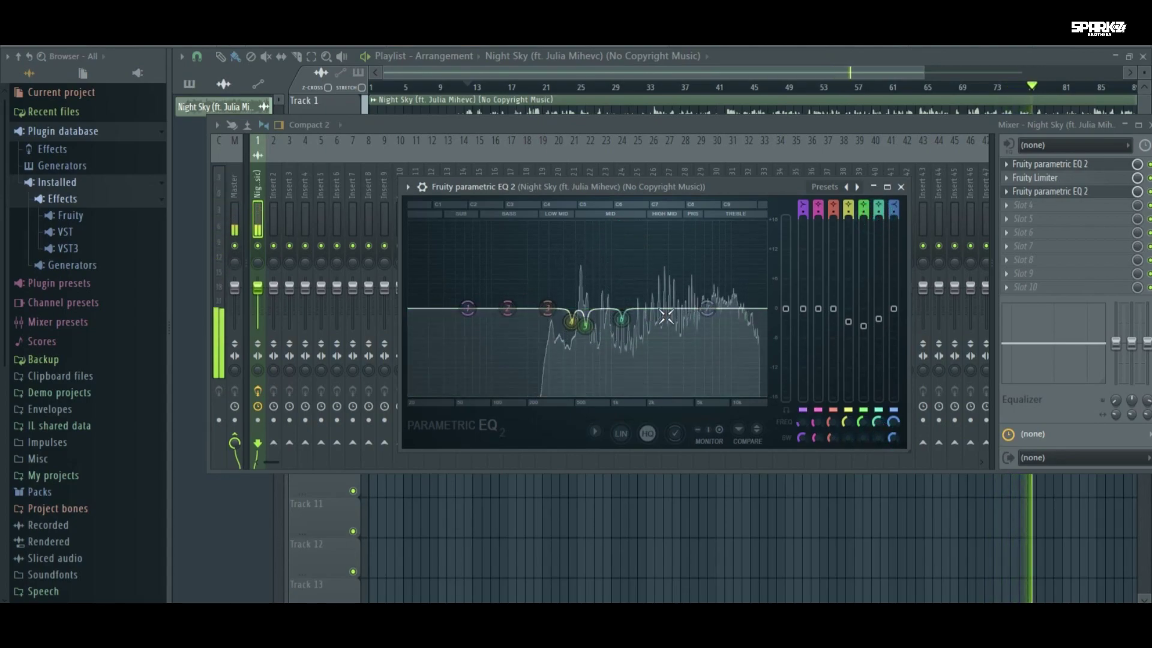
Sweep a boosted band 3 between bands 5 and 6, replay from near bar 24, narrow the band and pull it down into a cut.
mouse_move(553, 317)
mouse_down()
mouse_move(586, 258)
mouse_move(586, 225)
mouse_move(570, 224)
mouse_move(587, 226)
mouse_move(555, 224)
mouse_move(596, 224)
mouse_up()
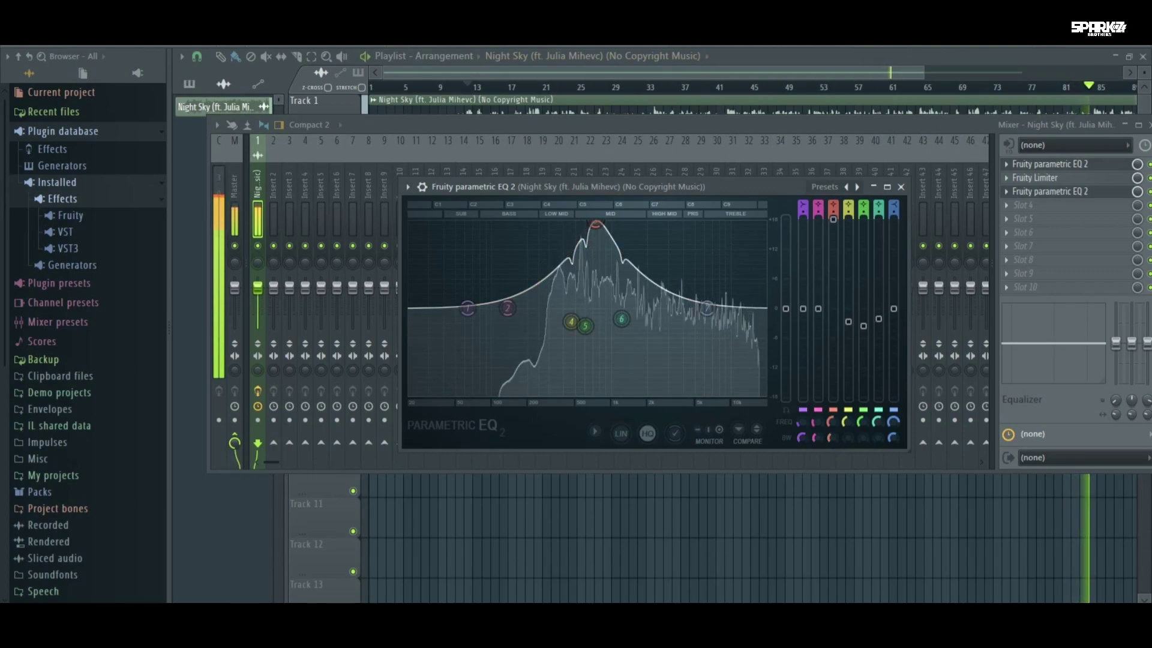
click(655, 91)
click(653, 90)
click(571, 88)
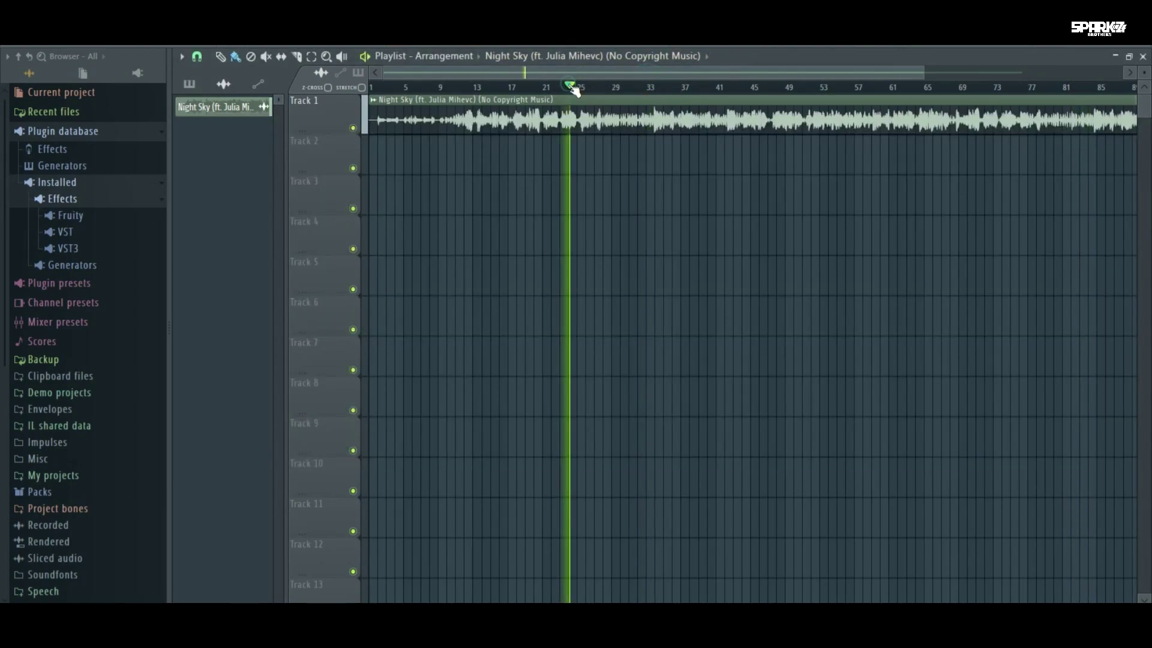
key(F9)
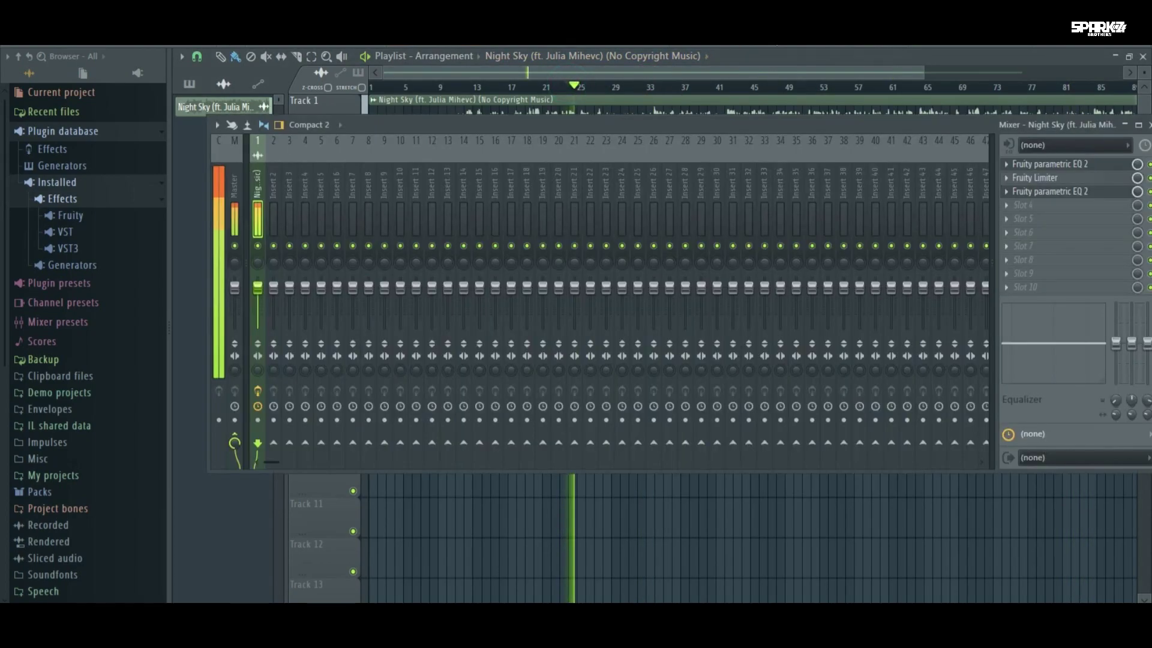
click(1056, 194)
click(598, 225)
drag(830, 440, 831, 486)
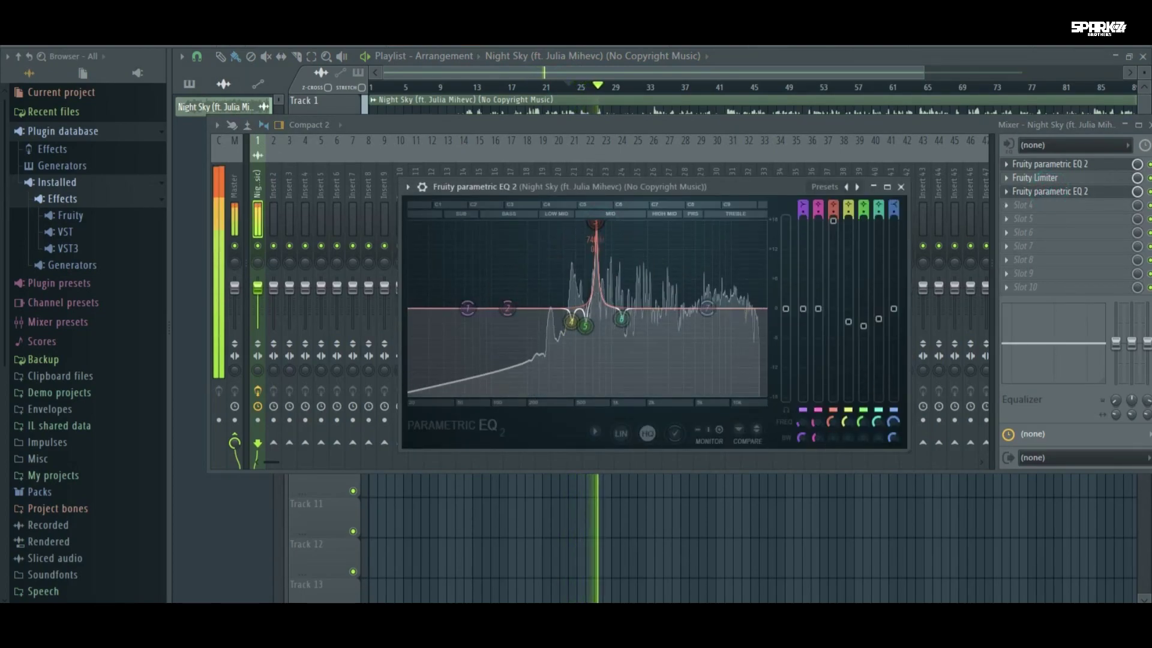
drag(833, 220, 833, 326)
Replay the vocal from near bar 21 and check the band 3 cut in the second EQ.
click(586, 94)
click(545, 84)
key(F9)
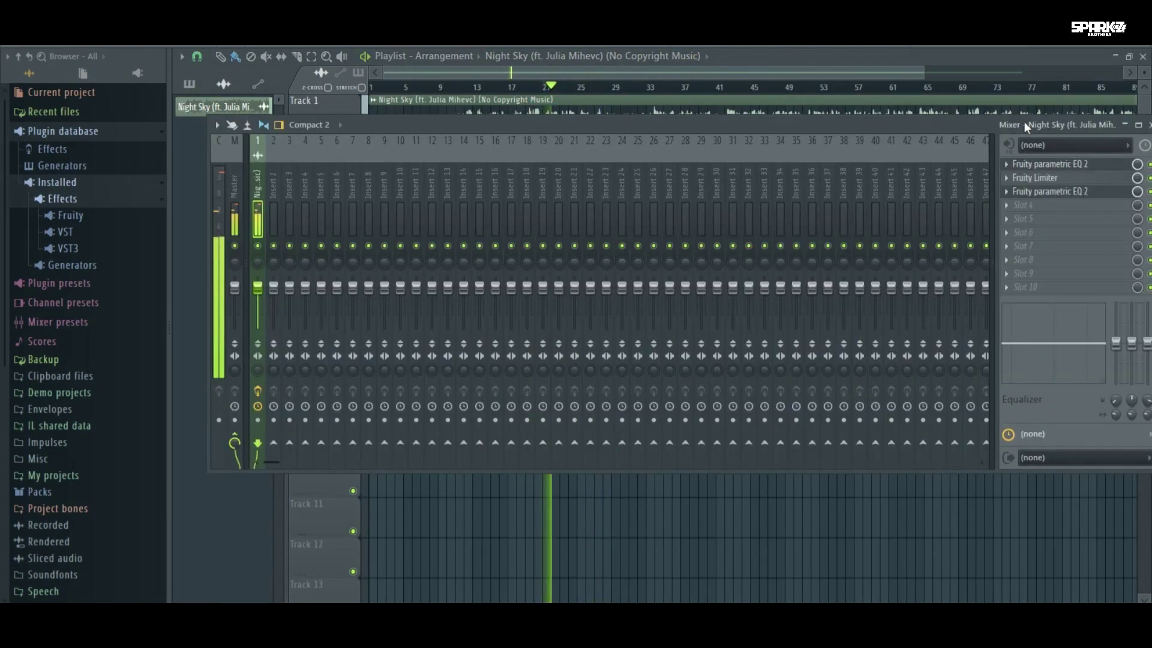
click(1048, 192)
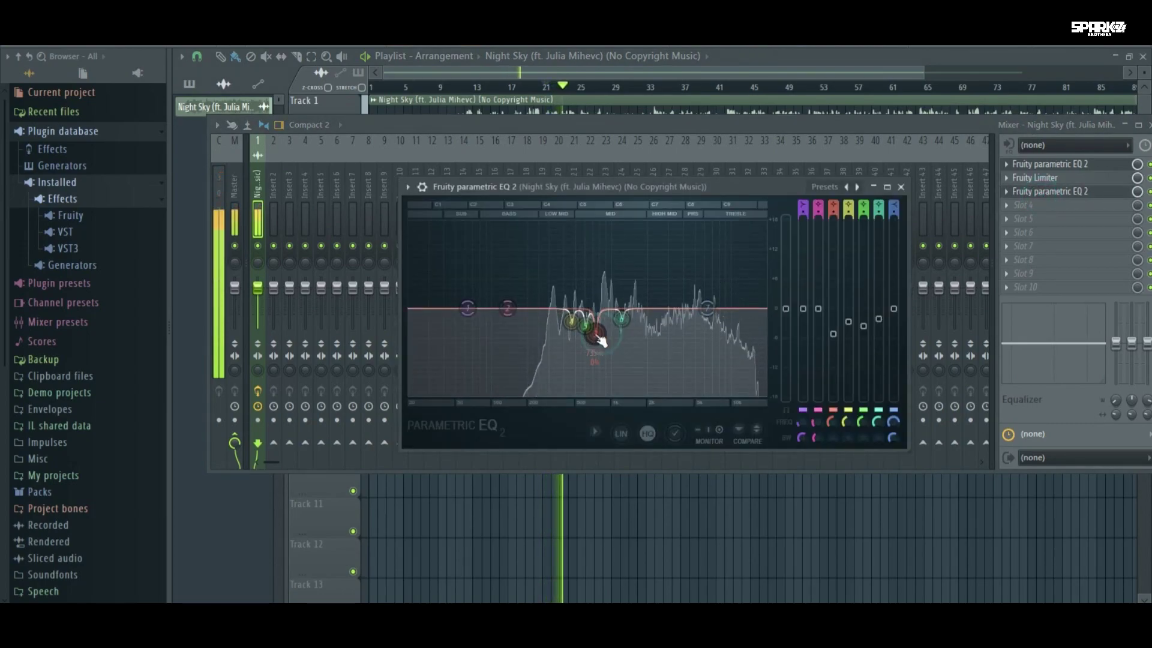
Load TAL-Reverb-2-64 in slot 4 with the wet level at -21.6 dB and the pre-delay at 32 ms.
click(1015, 204)
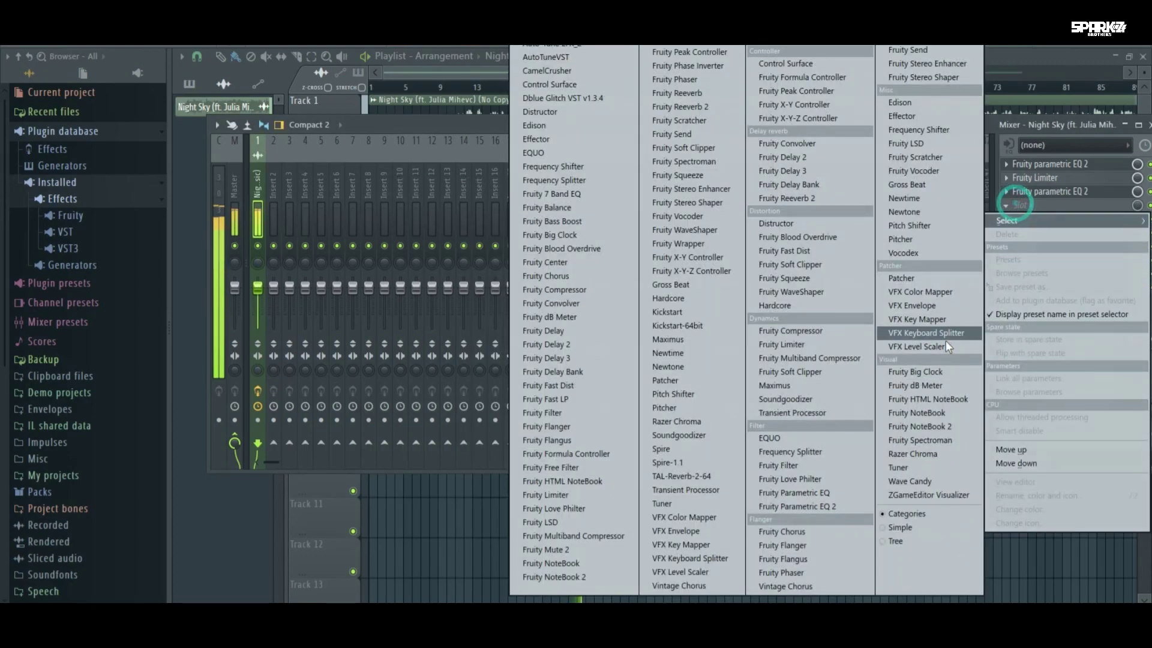
click(701, 475)
drag(613, 216, 605, 150)
drag(722, 301, 721, 300)
drag(621, 228, 620, 232)
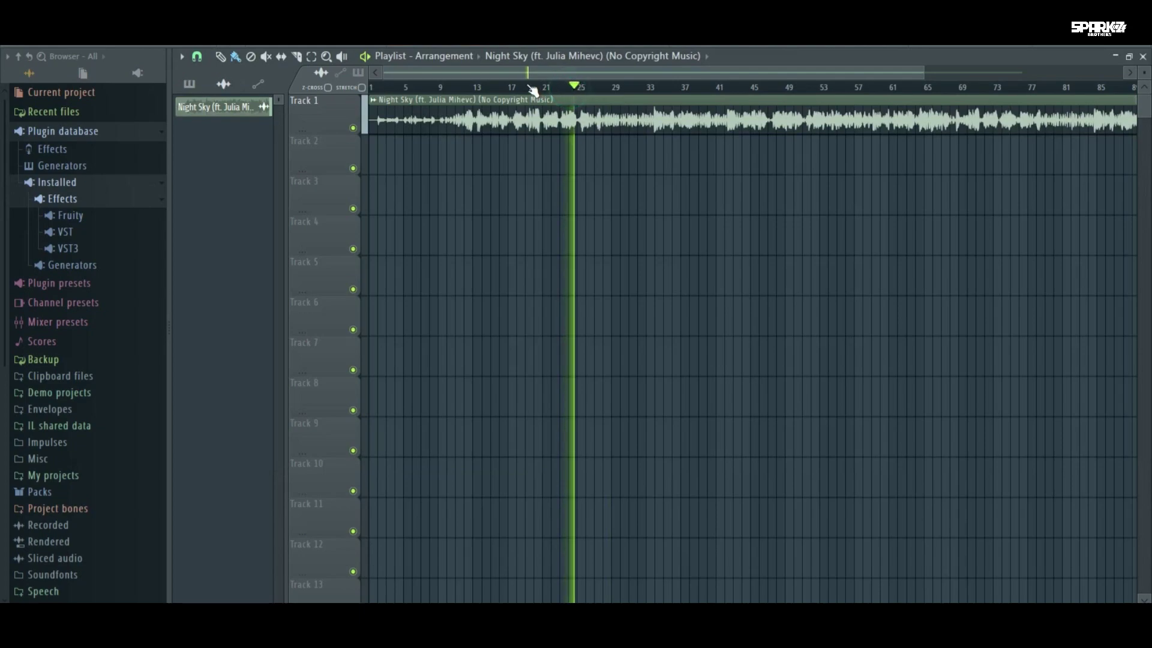
Replay from near bar 19 and set the reverb's room size to 0.64, wet level to -17.6 dB and high gain to -2.7 dB.
click(528, 87)
click(744, 39)
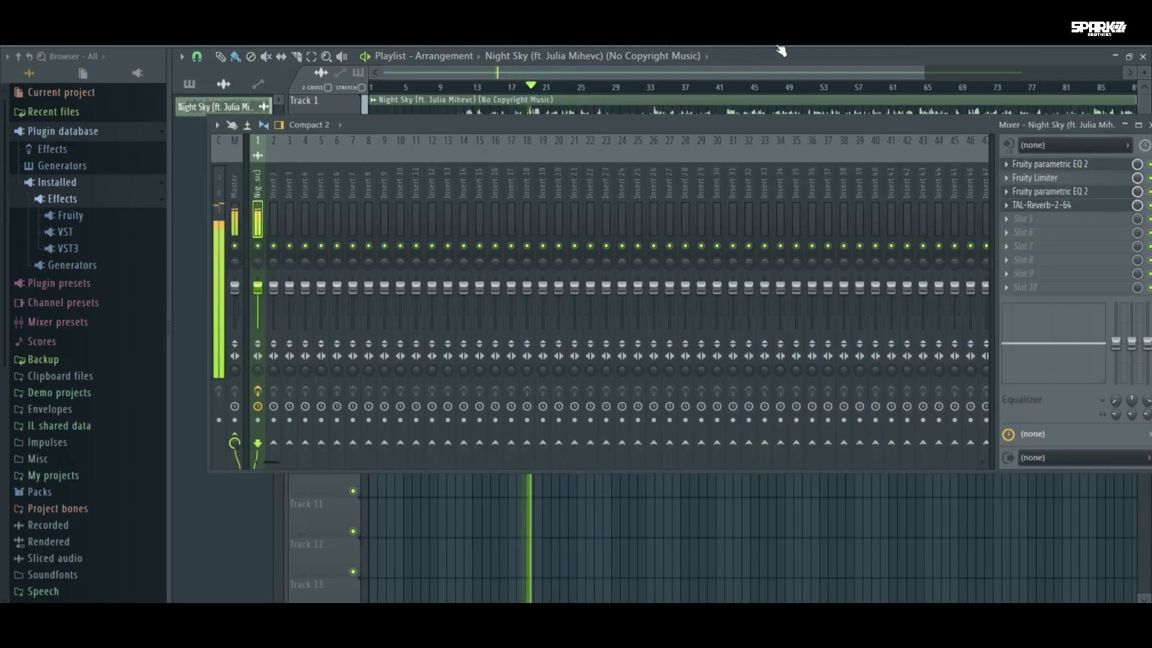
click(1065, 207)
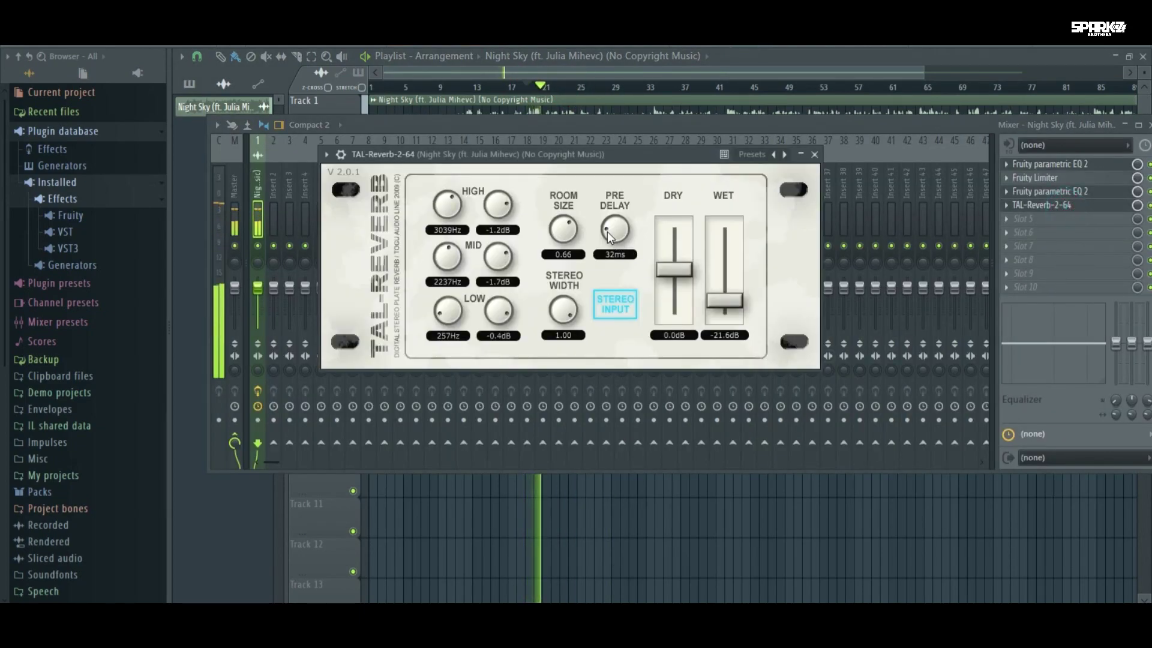
drag(557, 233, 557, 214)
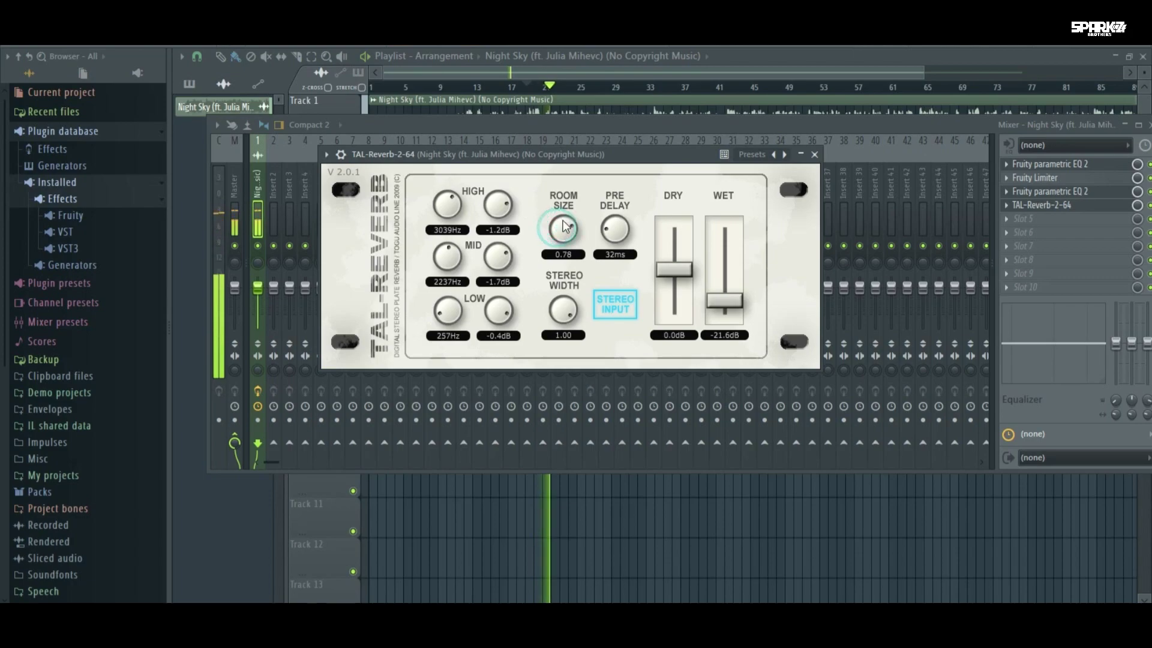
drag(570, 234, 567, 238)
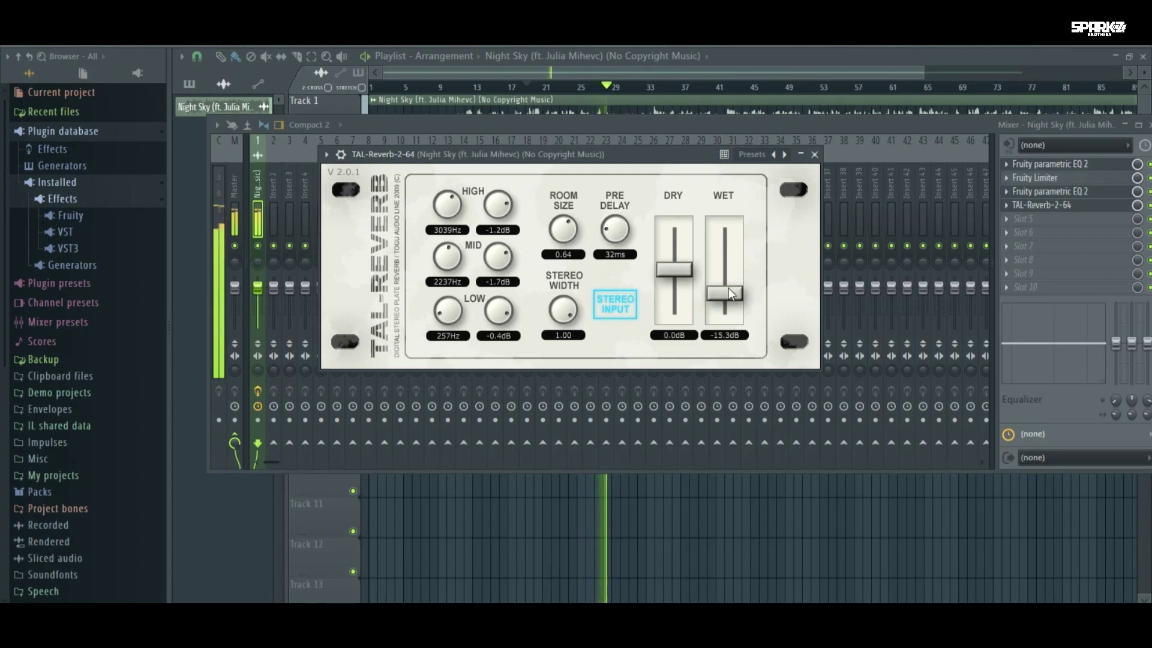
drag(725, 292, 725, 296)
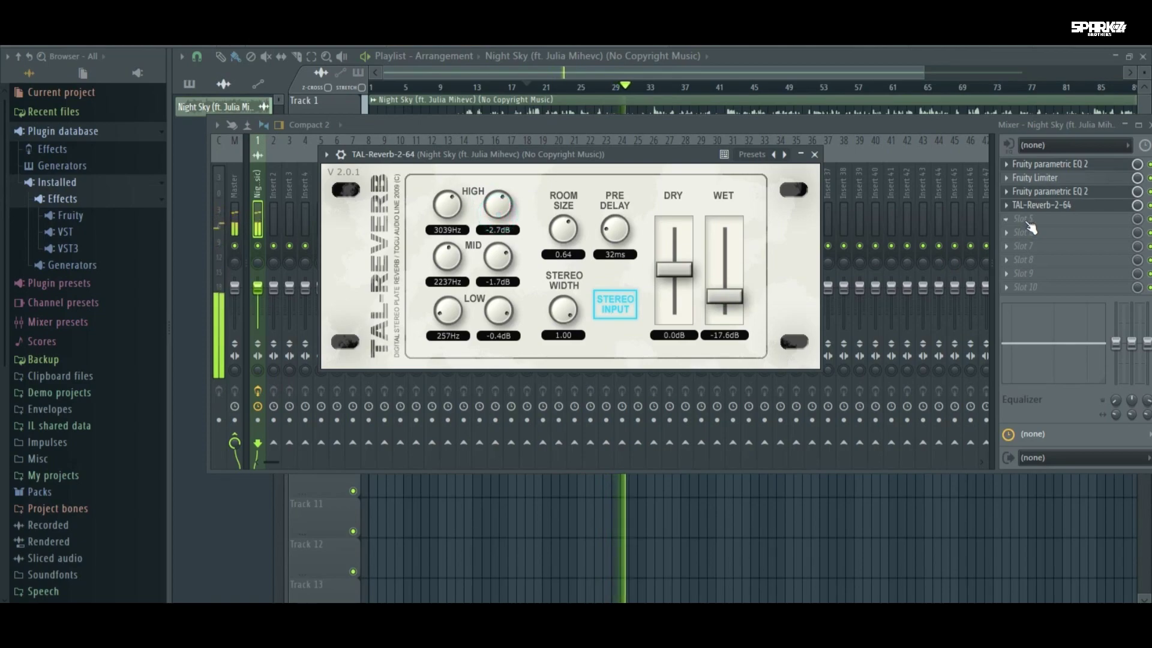
Listen to the processed vocal from near bar 34 and bring the mixer back up.
click(657, 90)
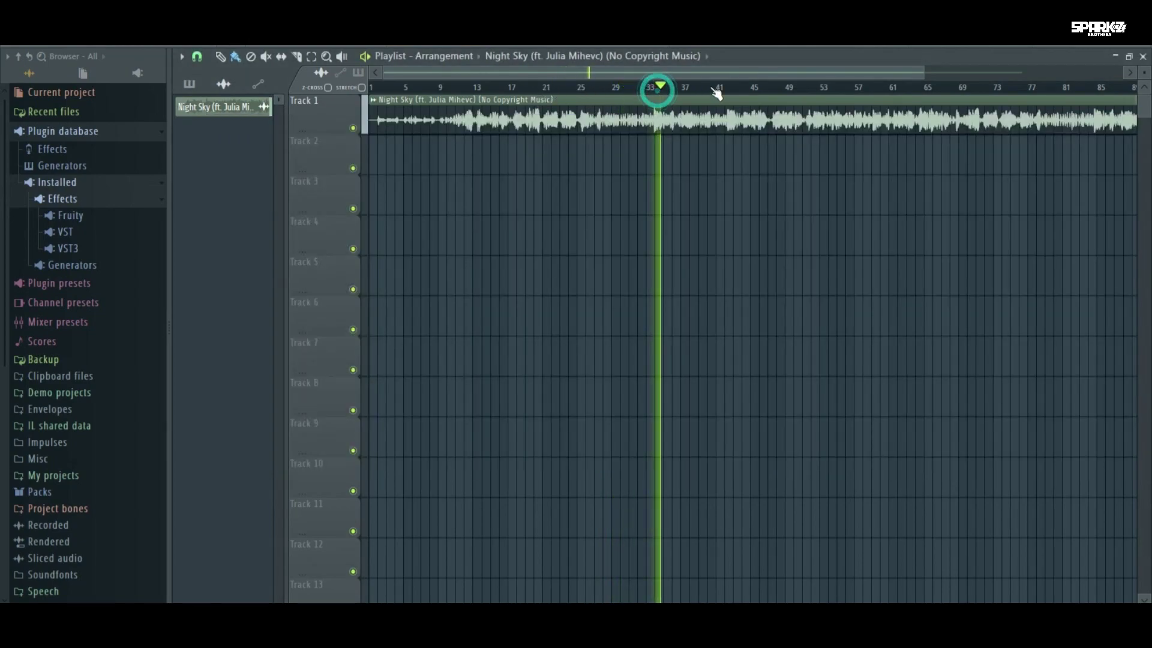
click(751, 40)
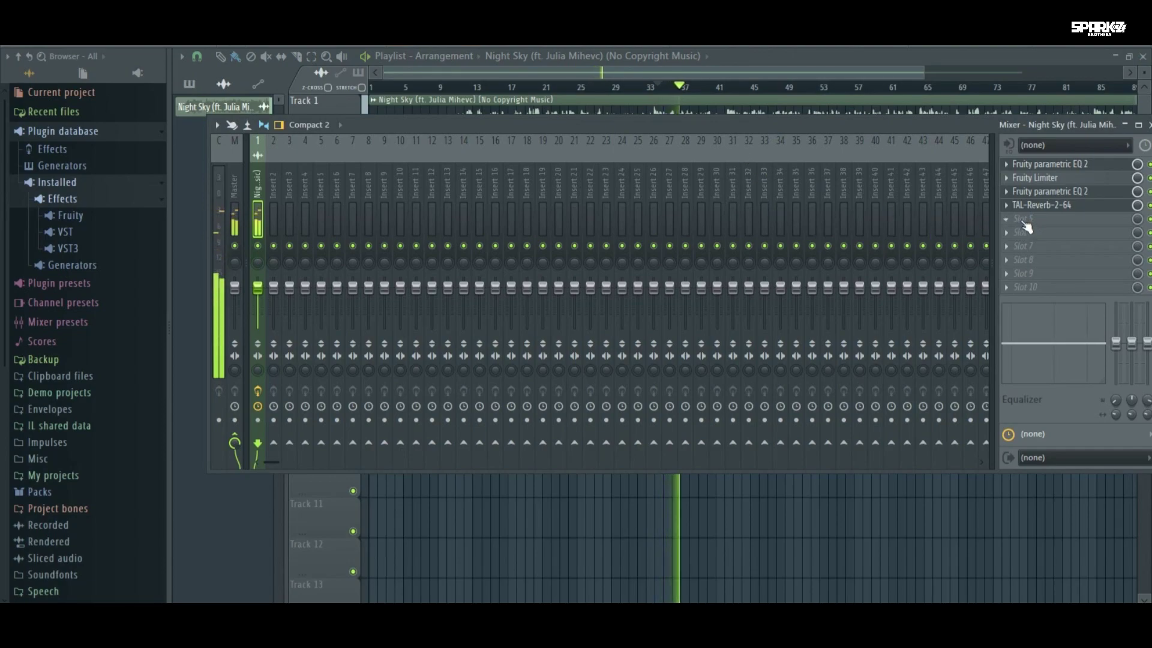
Replay the vocal from near bar 10 and load Fruity Delay 2 in slot 5 with ping-pong feedback and a lowered input volume.
click(452, 88)
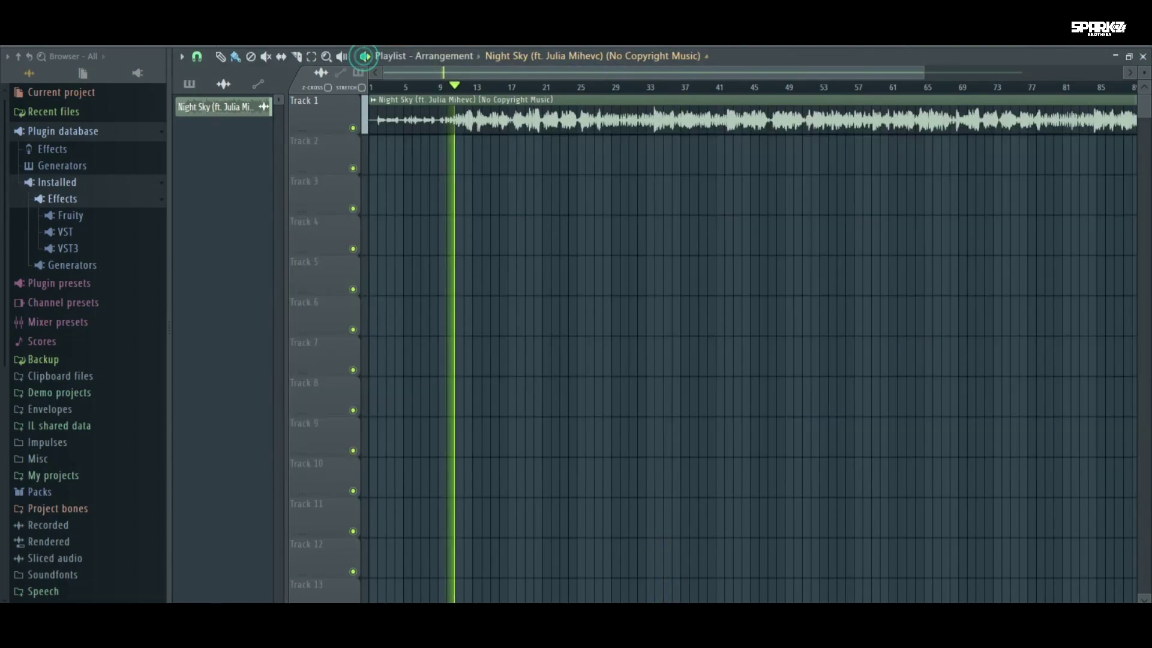
click(752, 40)
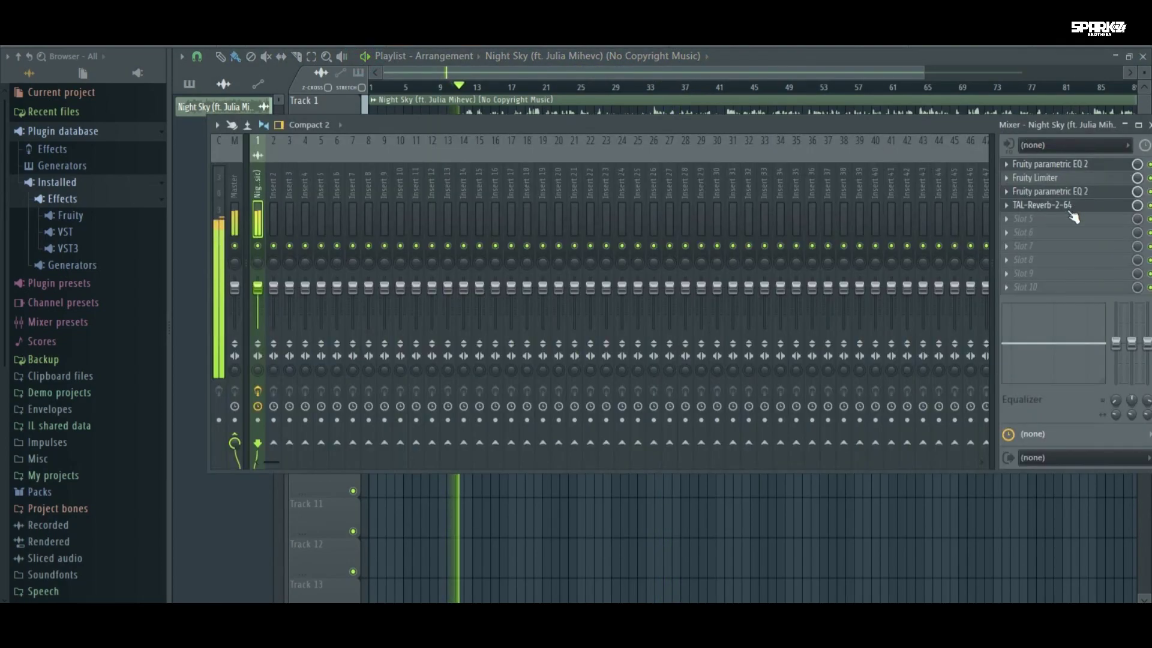
click(1019, 222)
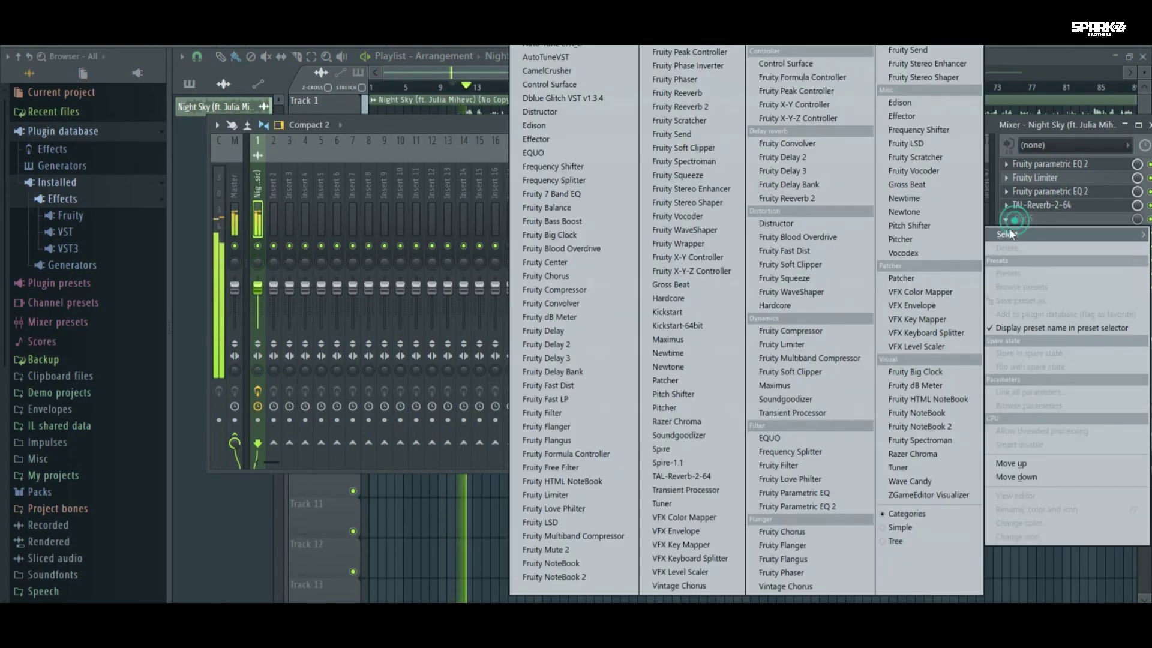
click(555, 343)
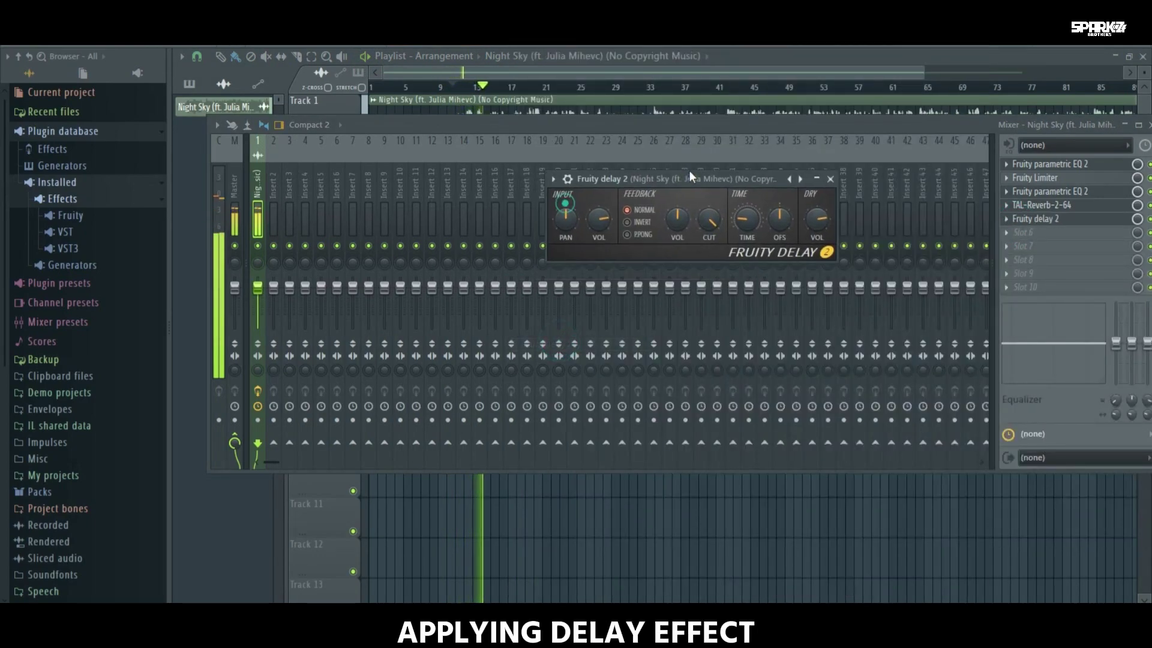
drag(679, 180, 707, 168)
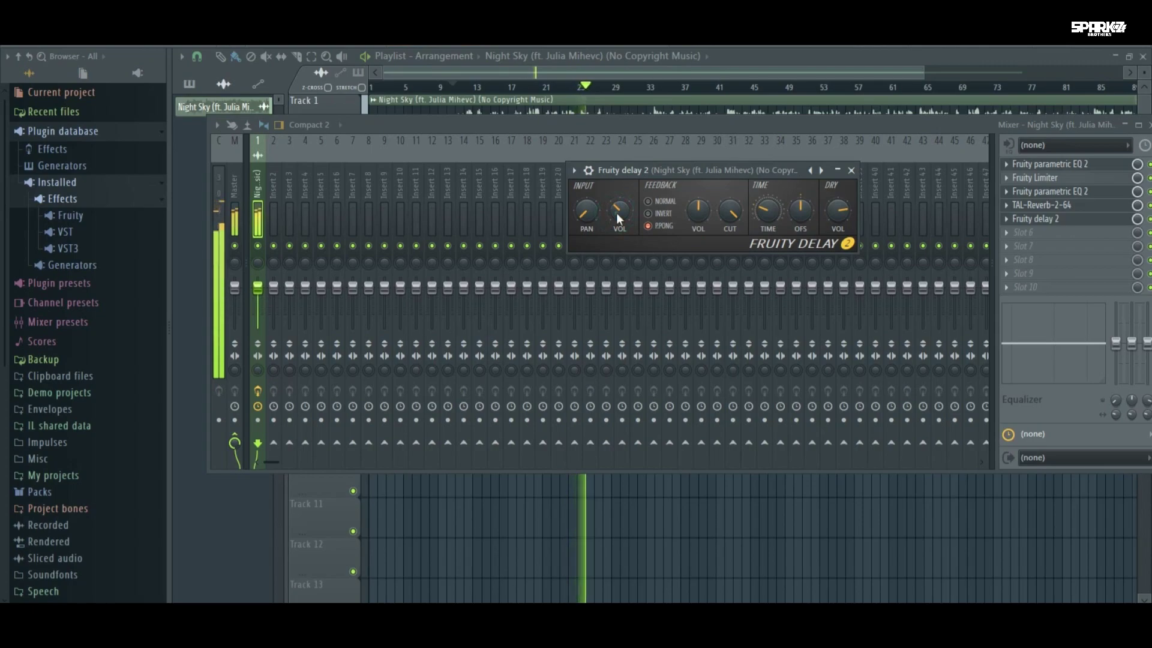
Bring the playlist forward and zoom out its timeline slightly to view more of the vocal clip.
click(629, 73)
scroll(637, 99, down, 1)
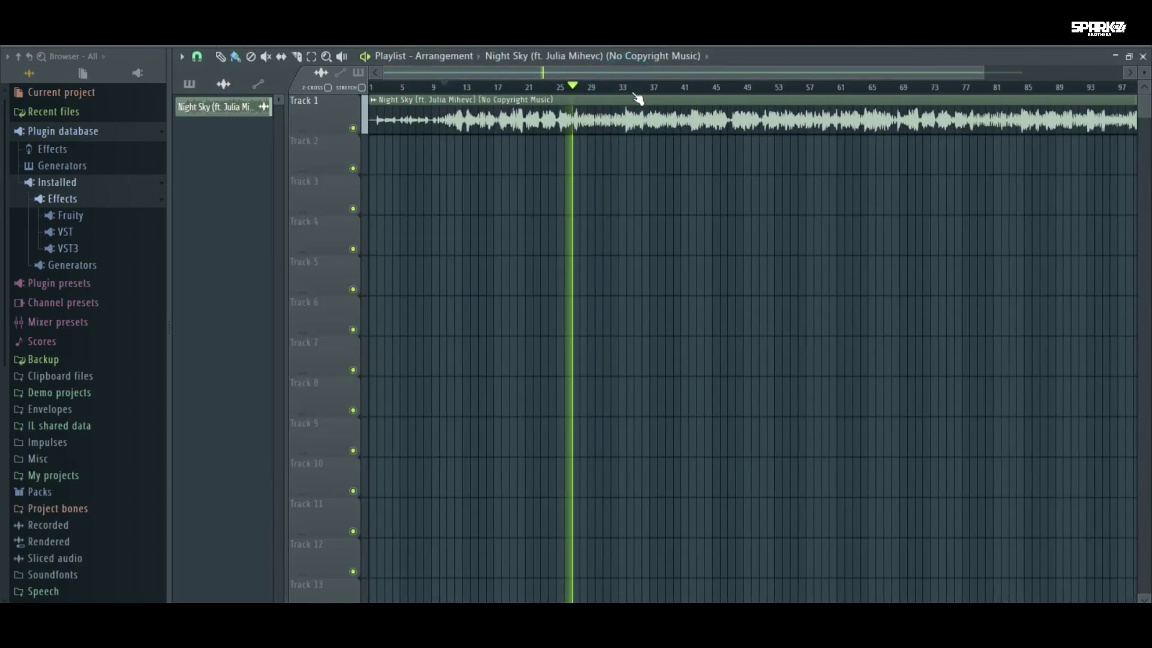